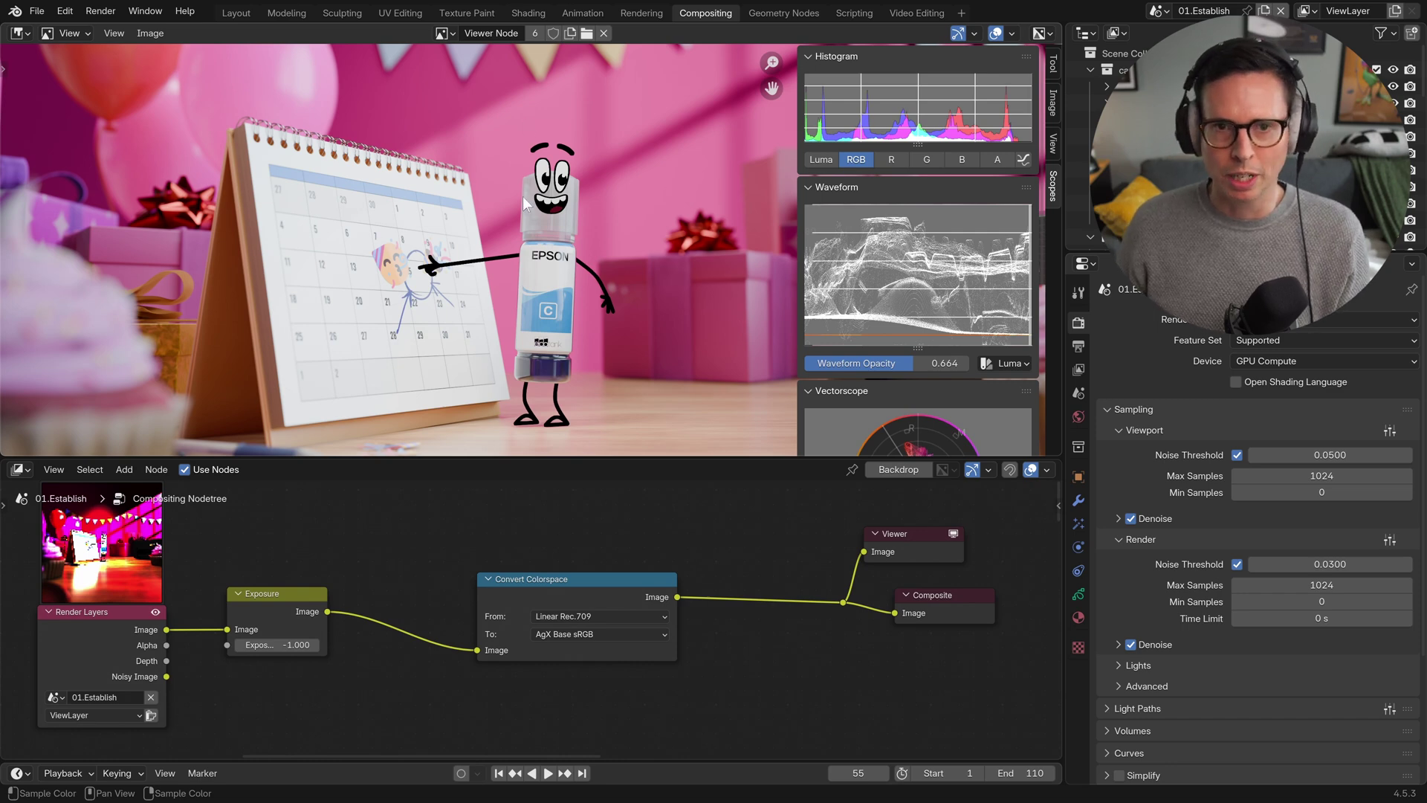
# Check that Color Management shows an sRGB display device with the Raw view transform
pyautogui.moveTo(597, 579); pyautogui.dragTo(559, 595)
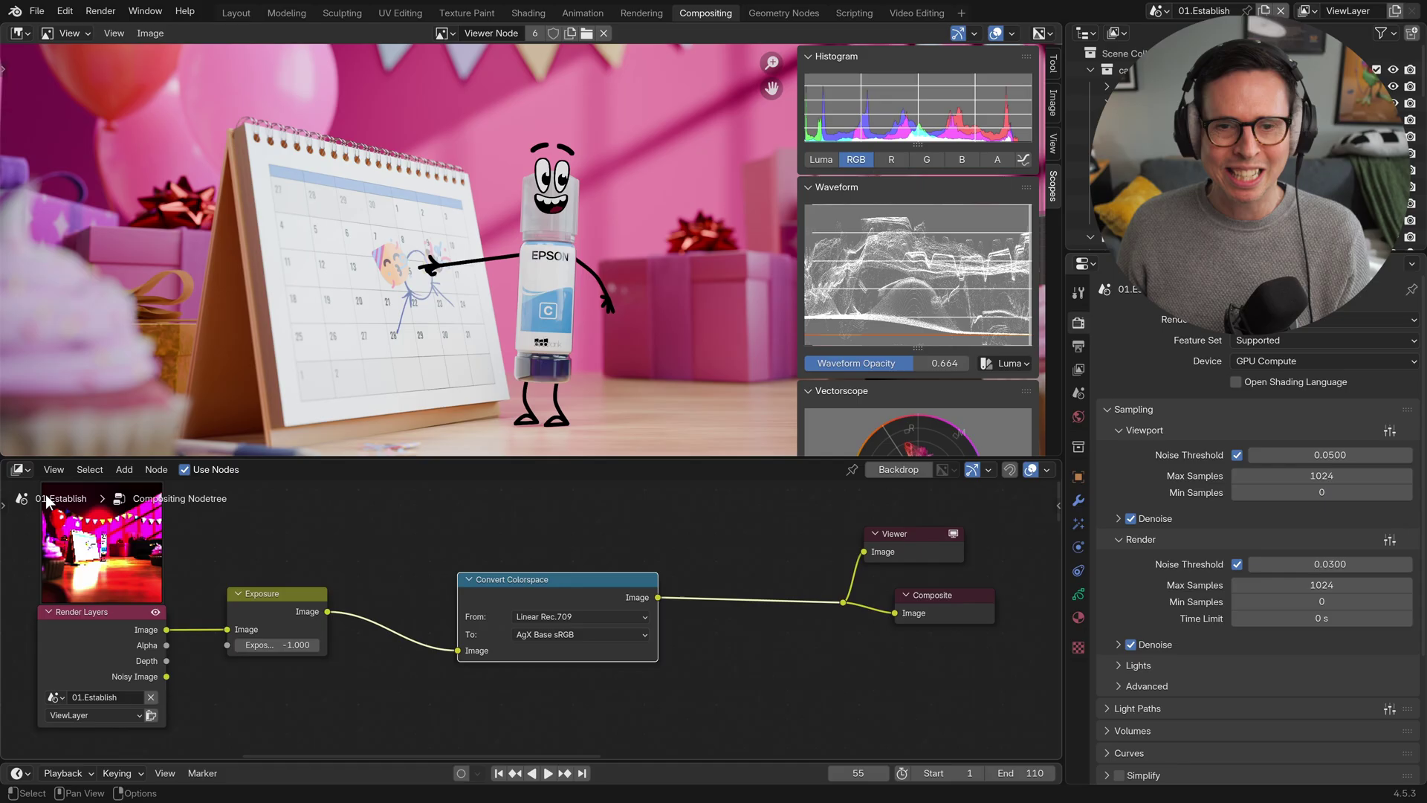
pyautogui.scroll(-5, 1139, 622)
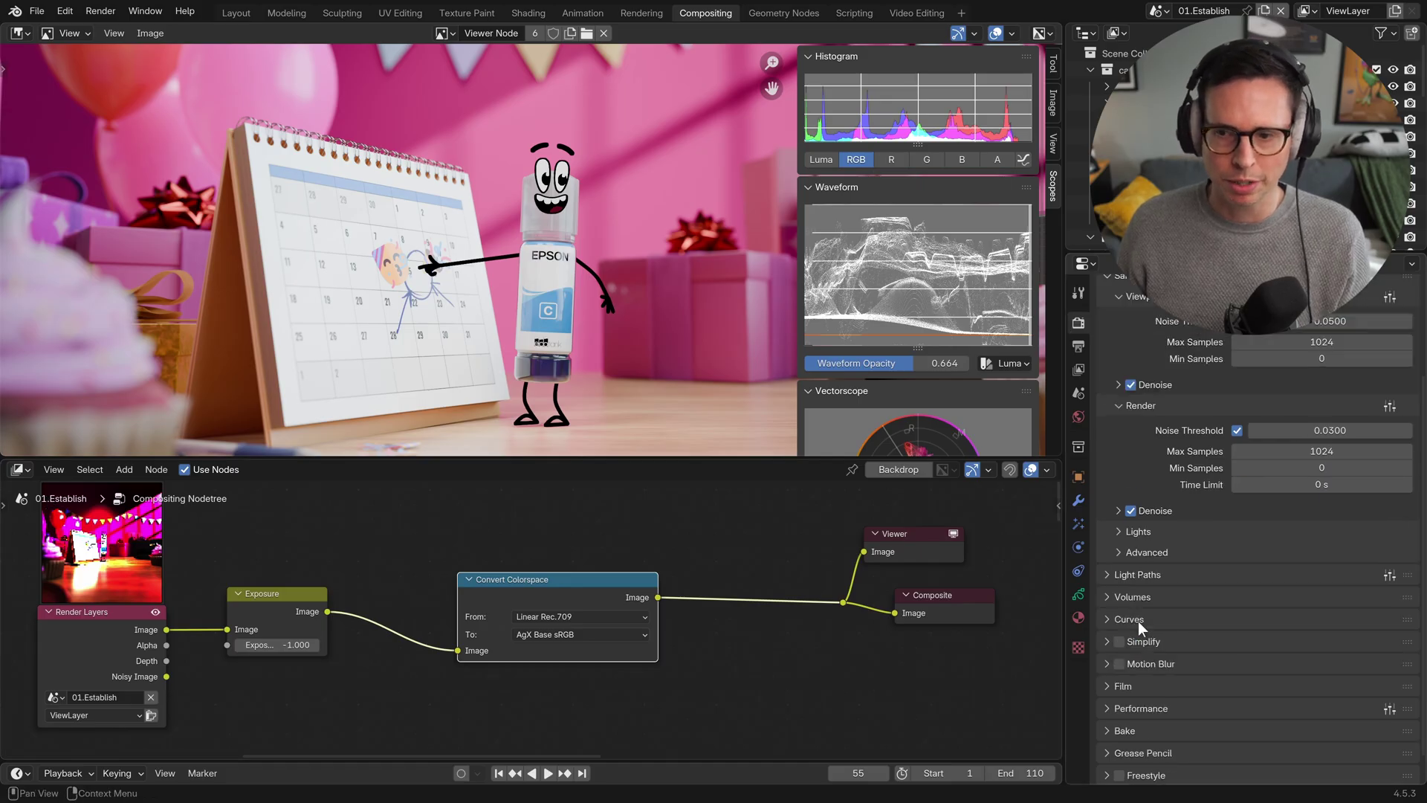
pyautogui.click(1156, 773)
pyautogui.scroll(-6, 1156, 768)
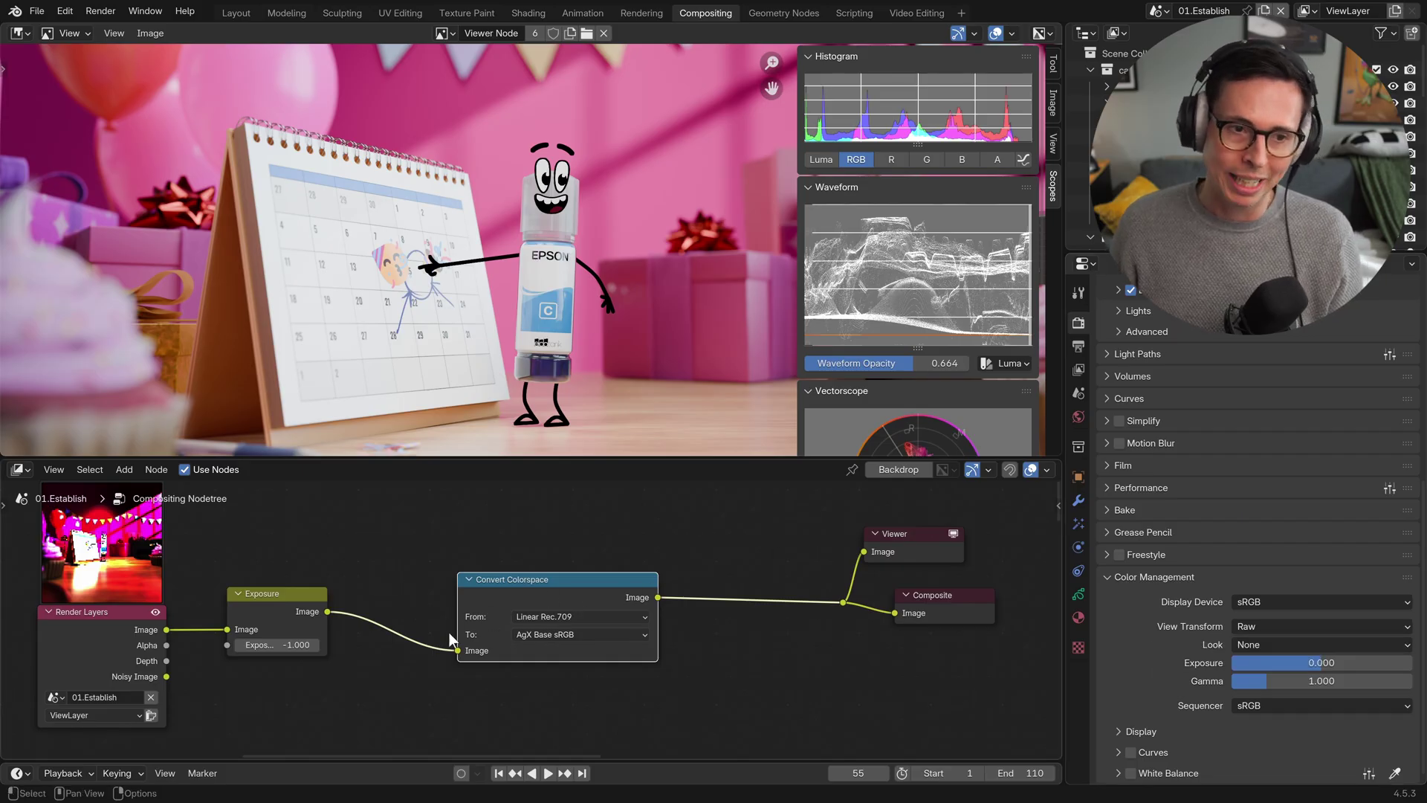
pyautogui.moveTo(550, 598); pyautogui.dragTo(558, 604)
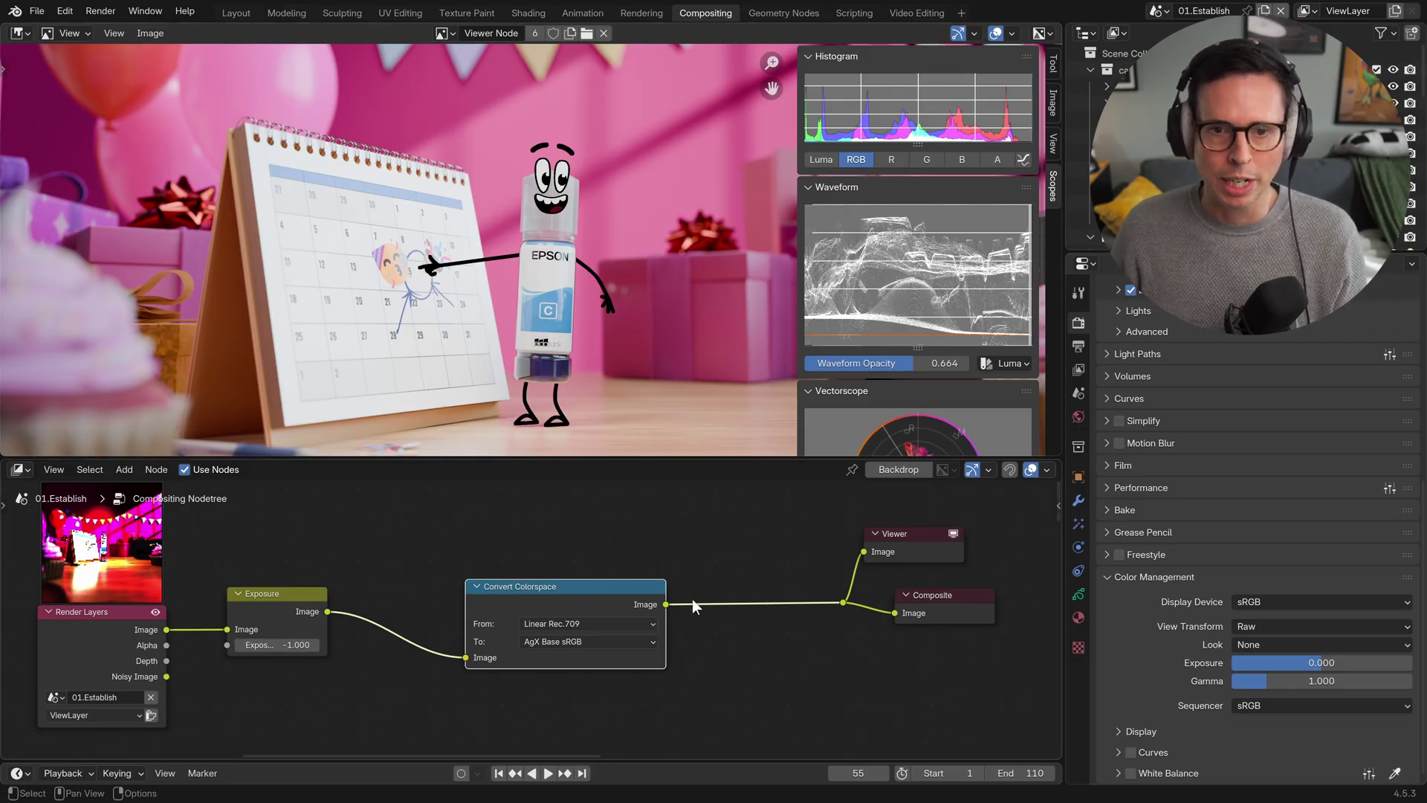
pyautogui.moveTo(693, 599); pyautogui.dragTo(678, 532, button='middle')
# Add an RGB Curves node from search and place it between Exposure and Convert Colorspace
pyautogui.keyDown('ctrl'); pyautogui.hscroll(3, 692, 612); pyautogui.keyUp('ctrl')
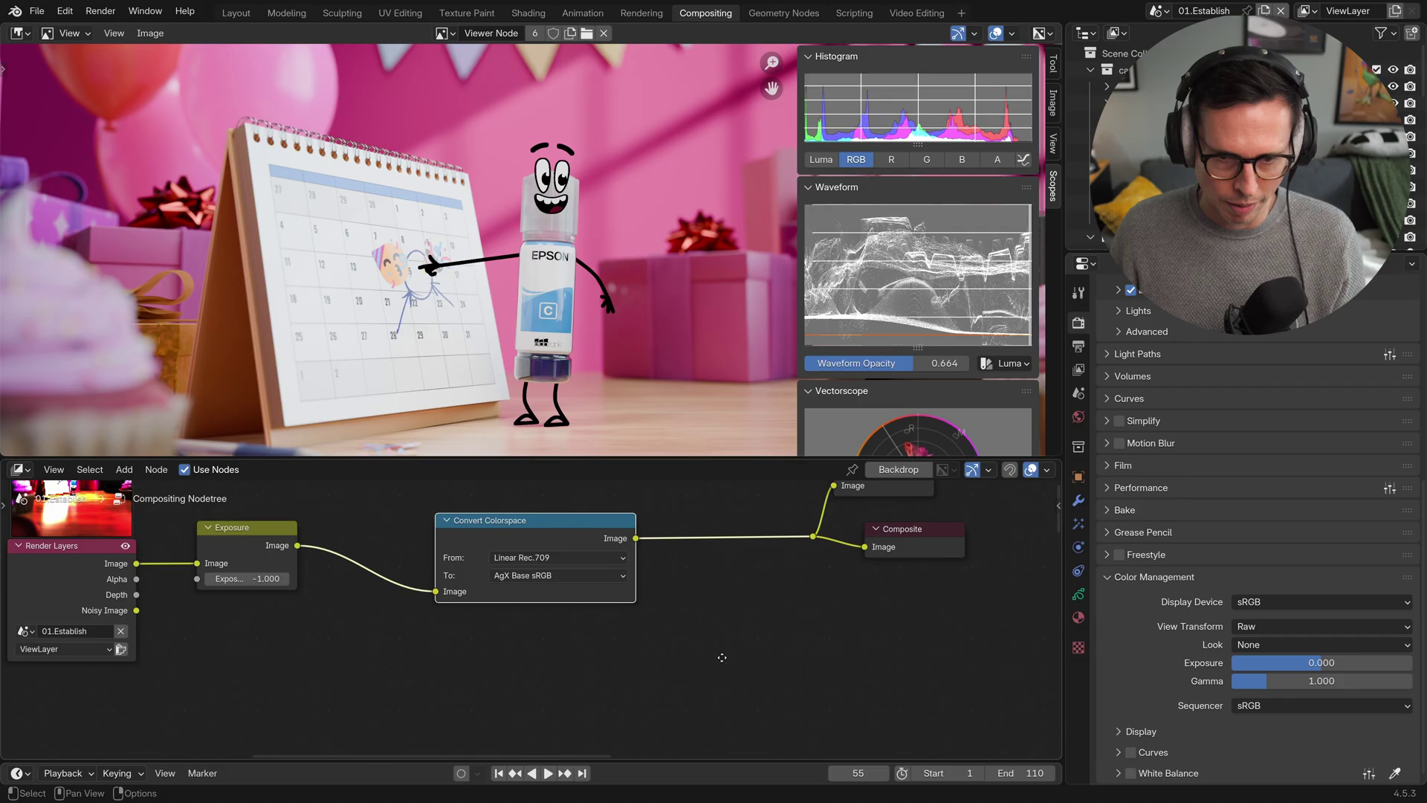
pyautogui.hotkey('shift', 'a')
pyautogui.click(646, 530)
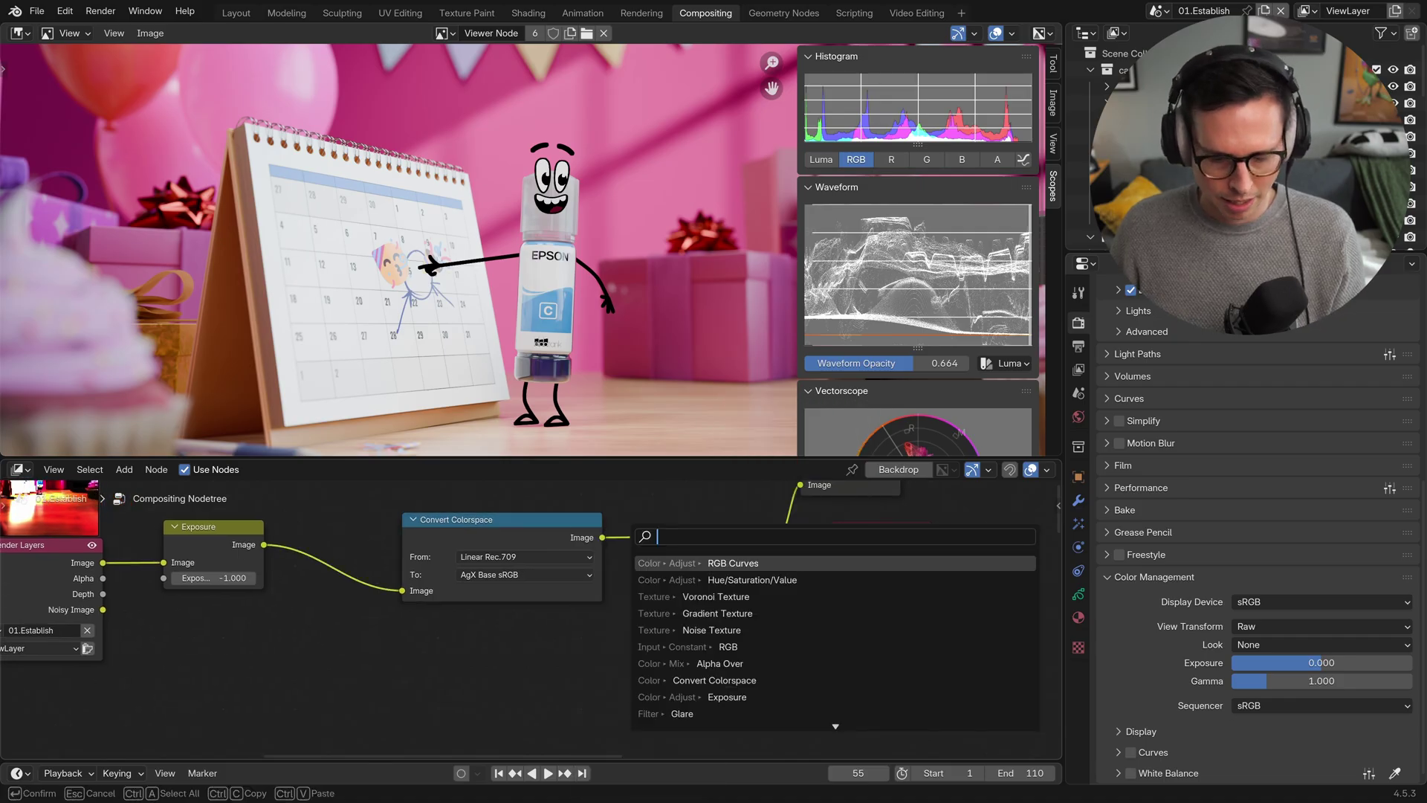
pyautogui.write('rgb')
pyautogui.press('Down')
pyautogui.press('Return')
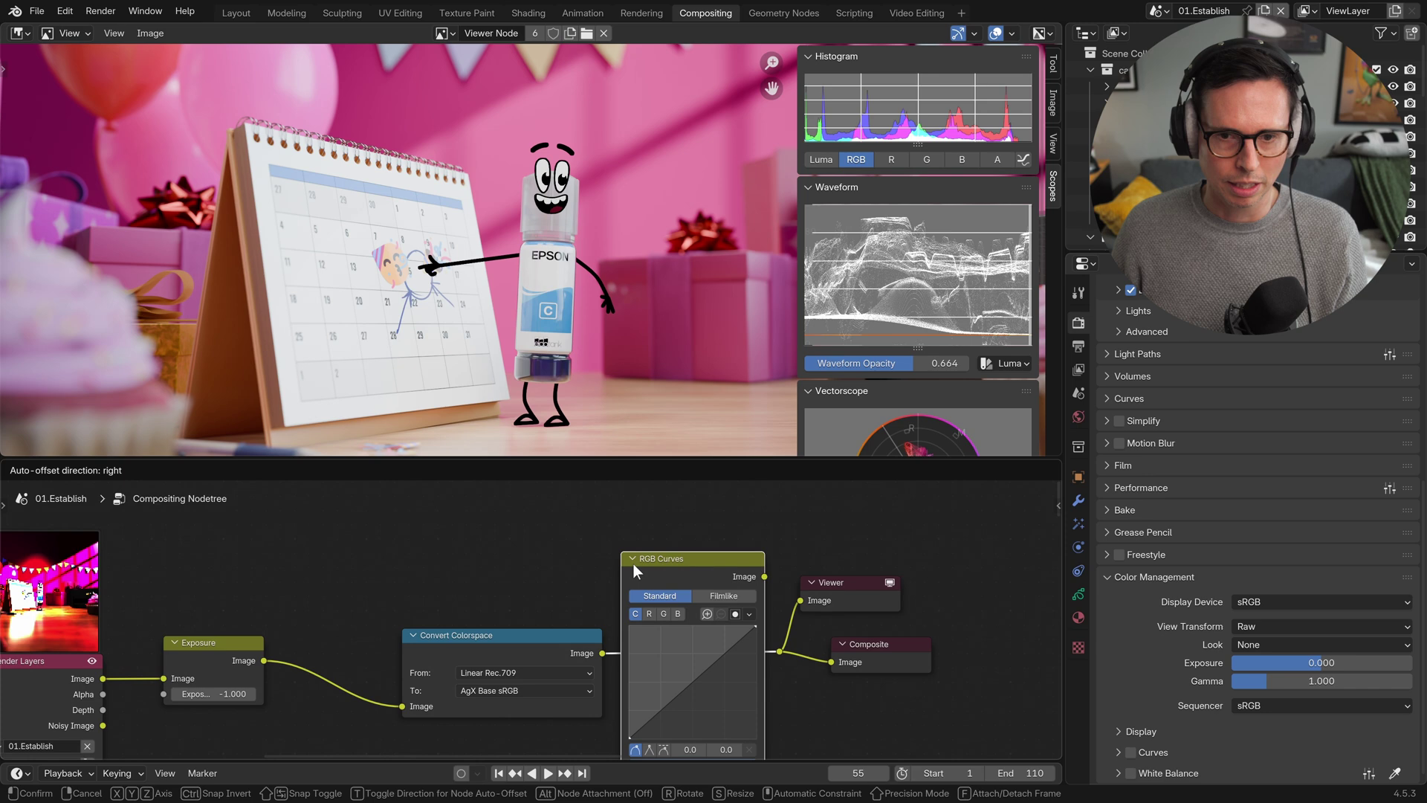
pyautogui.click(634, 564)
pyautogui.moveTo(660, 623); pyautogui.dragTo(683, 558, button='middle')
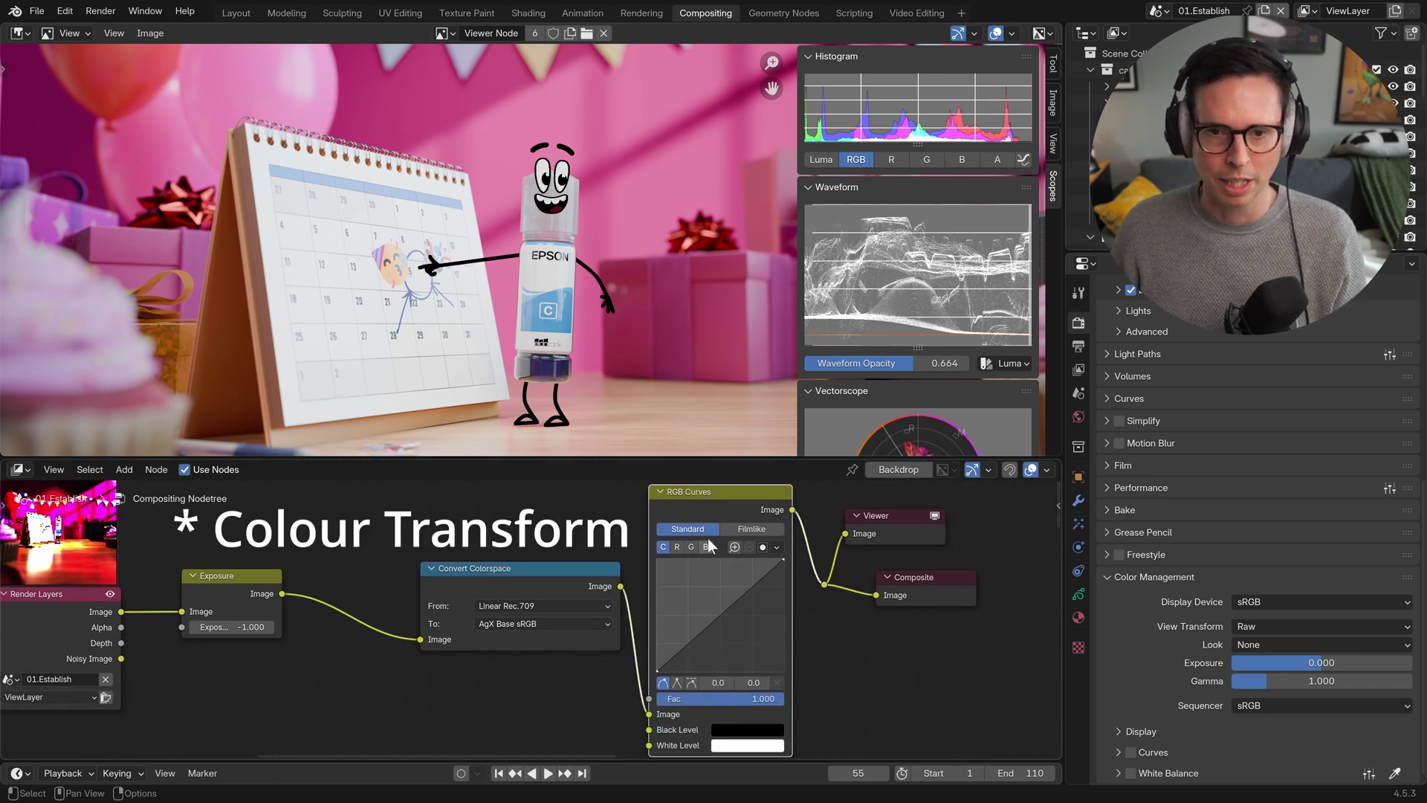
pyautogui.hotkey('alt', 'd')
pyautogui.click(360, 569)
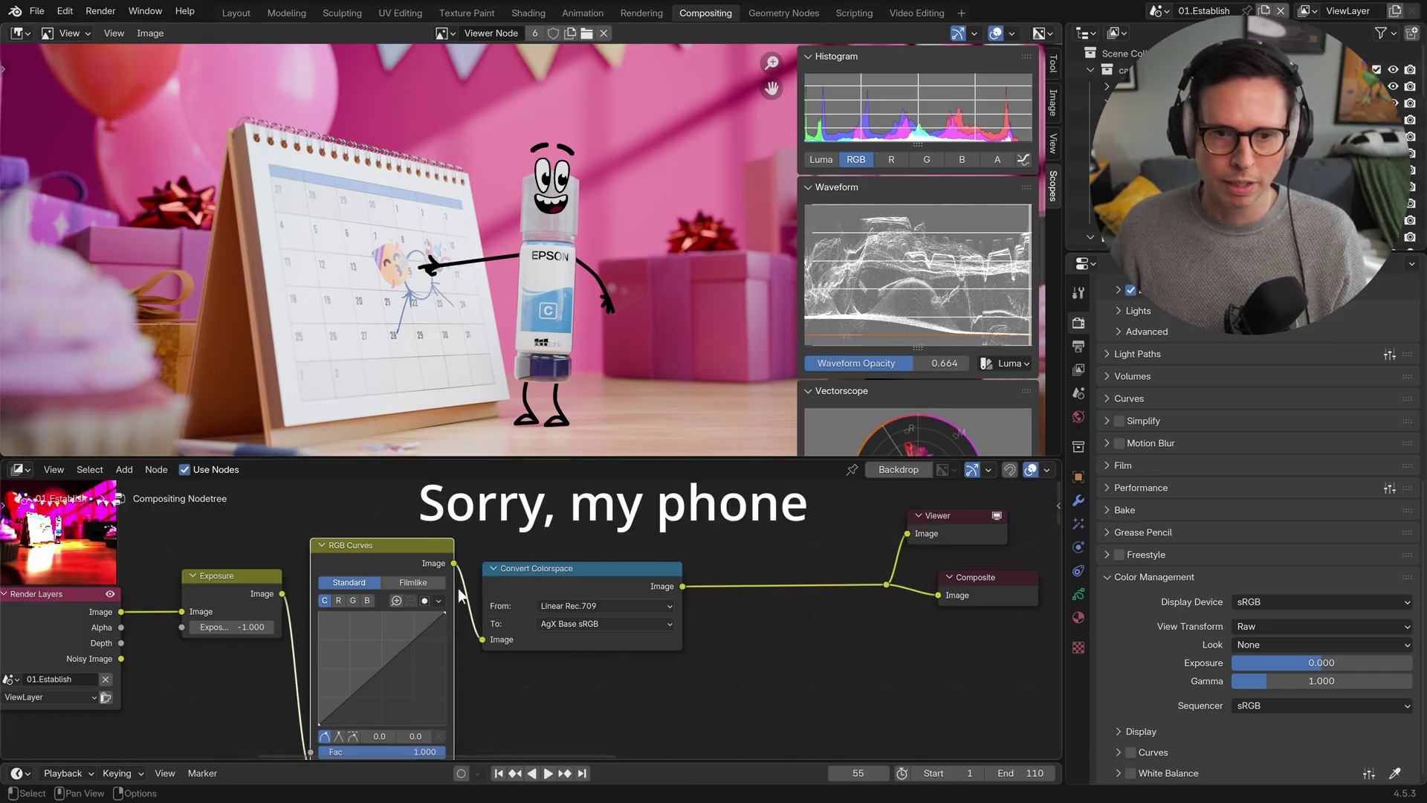
# Reposition the RGB Curves top-right endpoint to reshape the curve's highlights
pyautogui.moveTo(445, 612); pyautogui.dragTo(469, 631)
pyautogui.scroll(3, 458, 668)
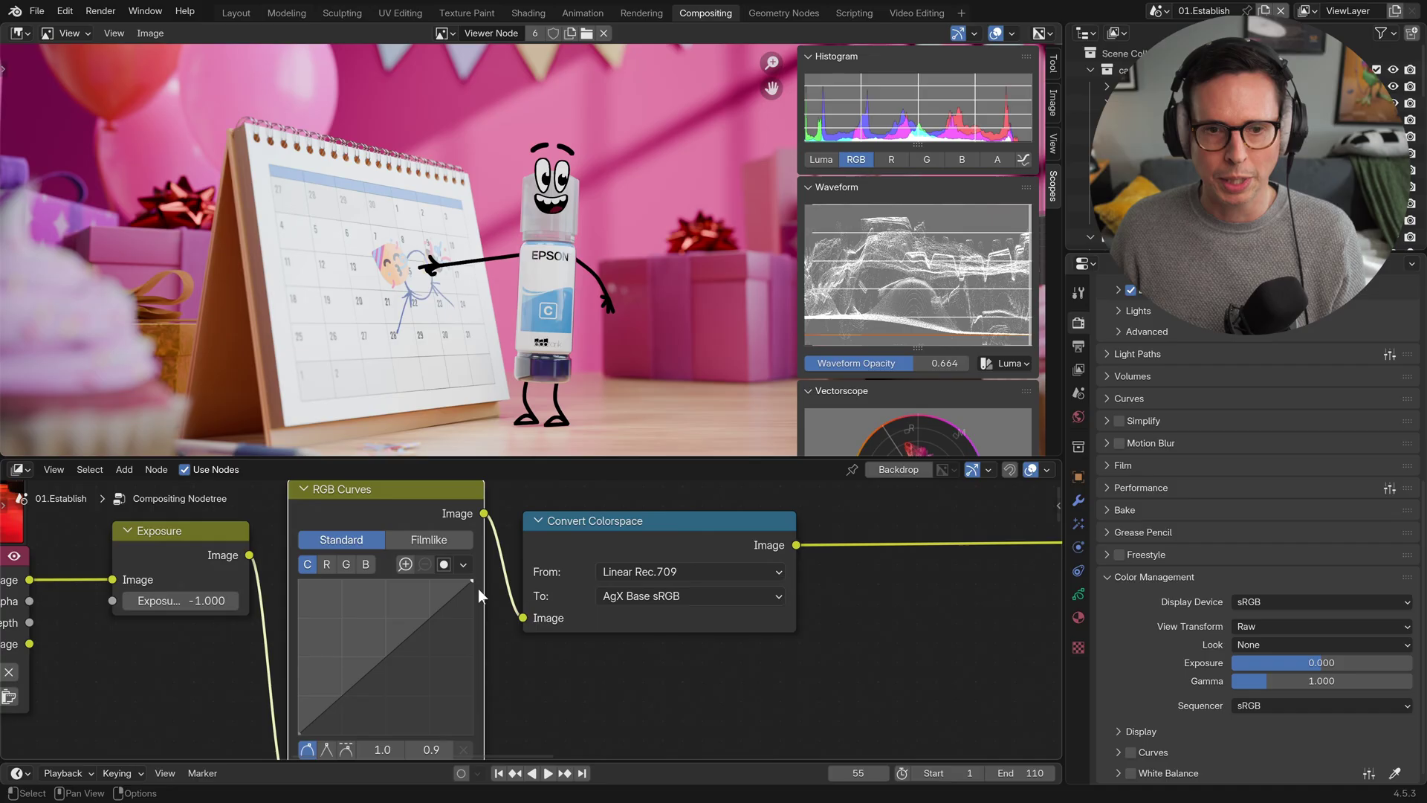
pyautogui.moveTo(474, 582); pyautogui.dragTo(409, 579)
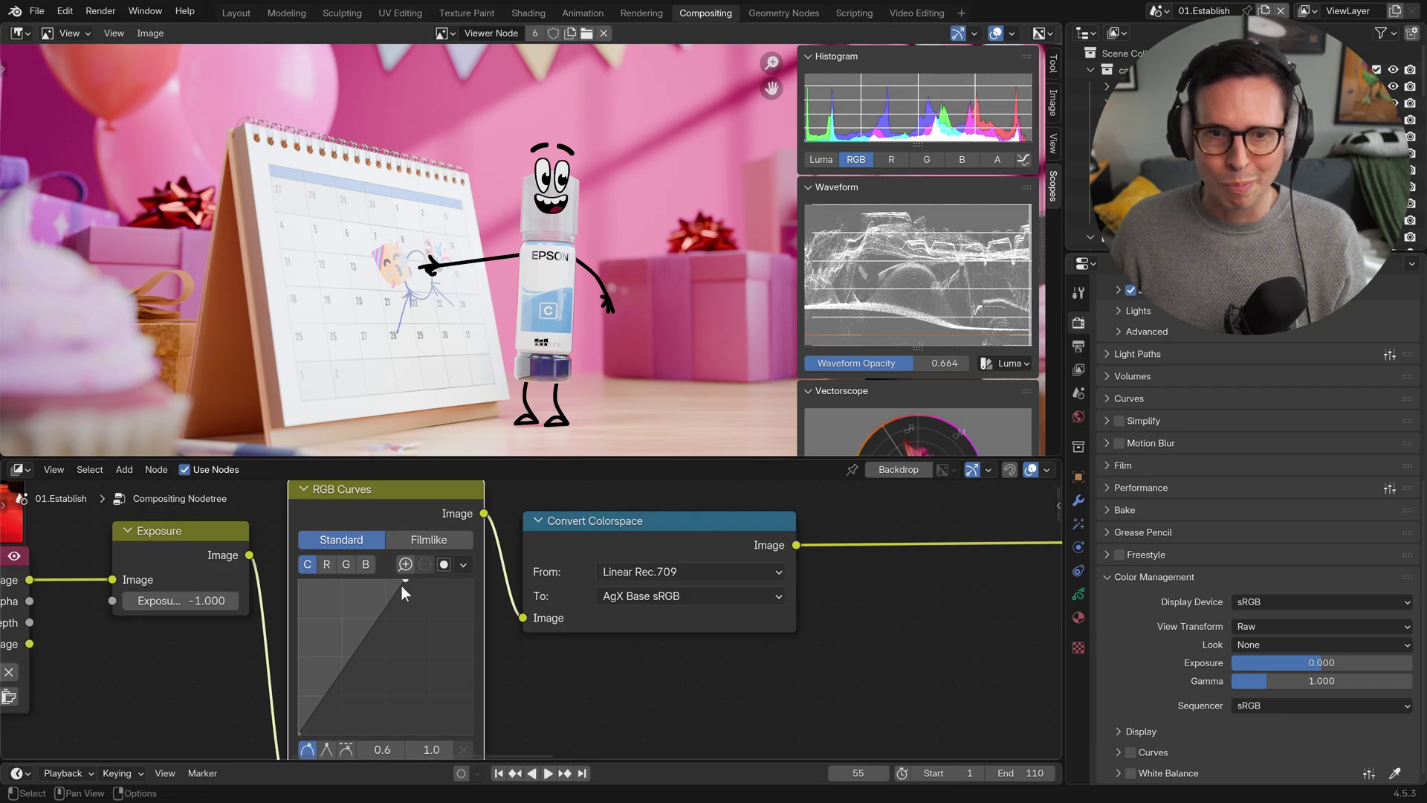
pyautogui.moveTo(406, 578); pyautogui.dragTo(368, 588)
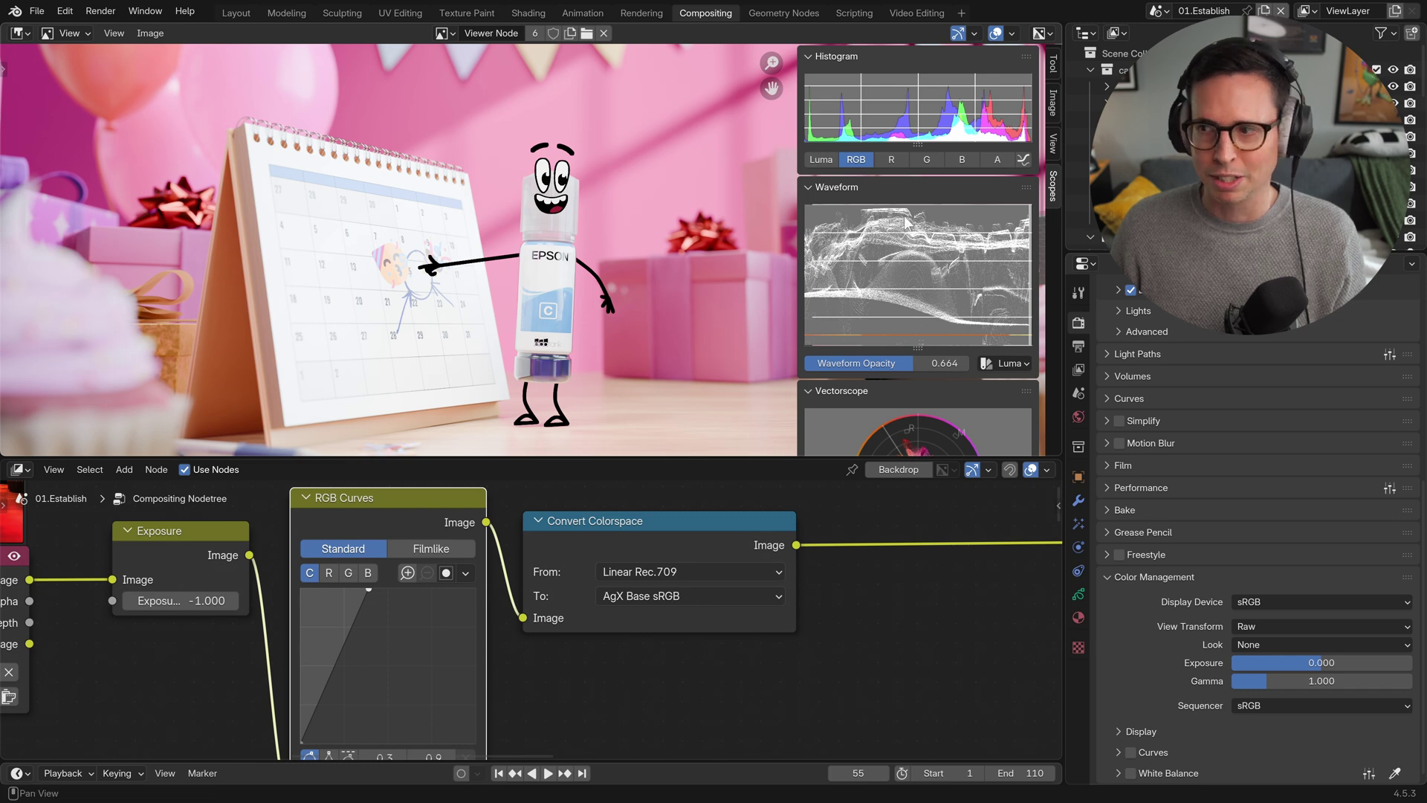
pyautogui.moveTo(370, 589); pyautogui.dragTo(565, 643)
# Add a shadow point at 0.2/0.1 and a mid point, forming an S-curve
pyautogui.scroll(2, 607, 627)
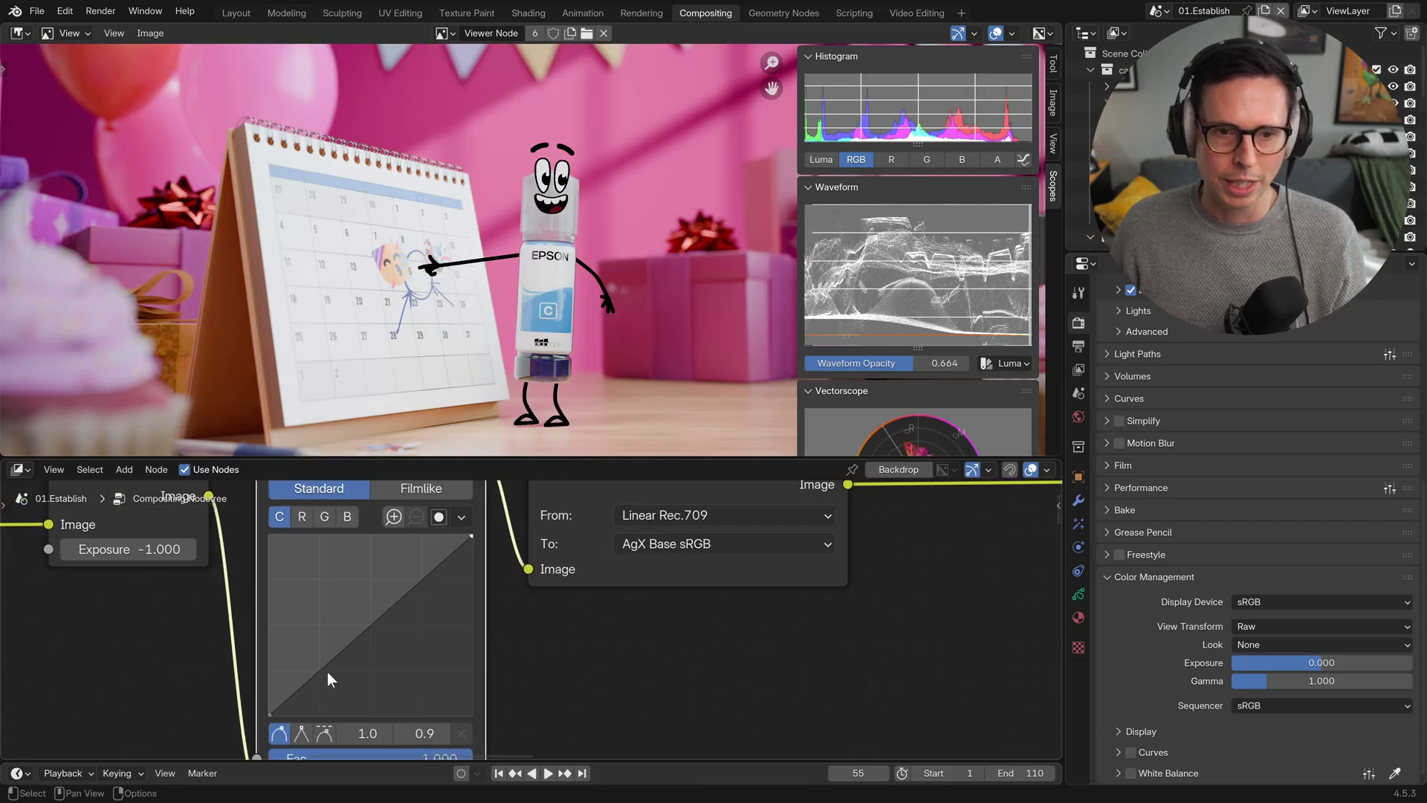
pyautogui.moveTo(309, 685); pyautogui.dragTo(320, 697)
pyautogui.moveTo(407, 617); pyautogui.dragTo(406, 581)
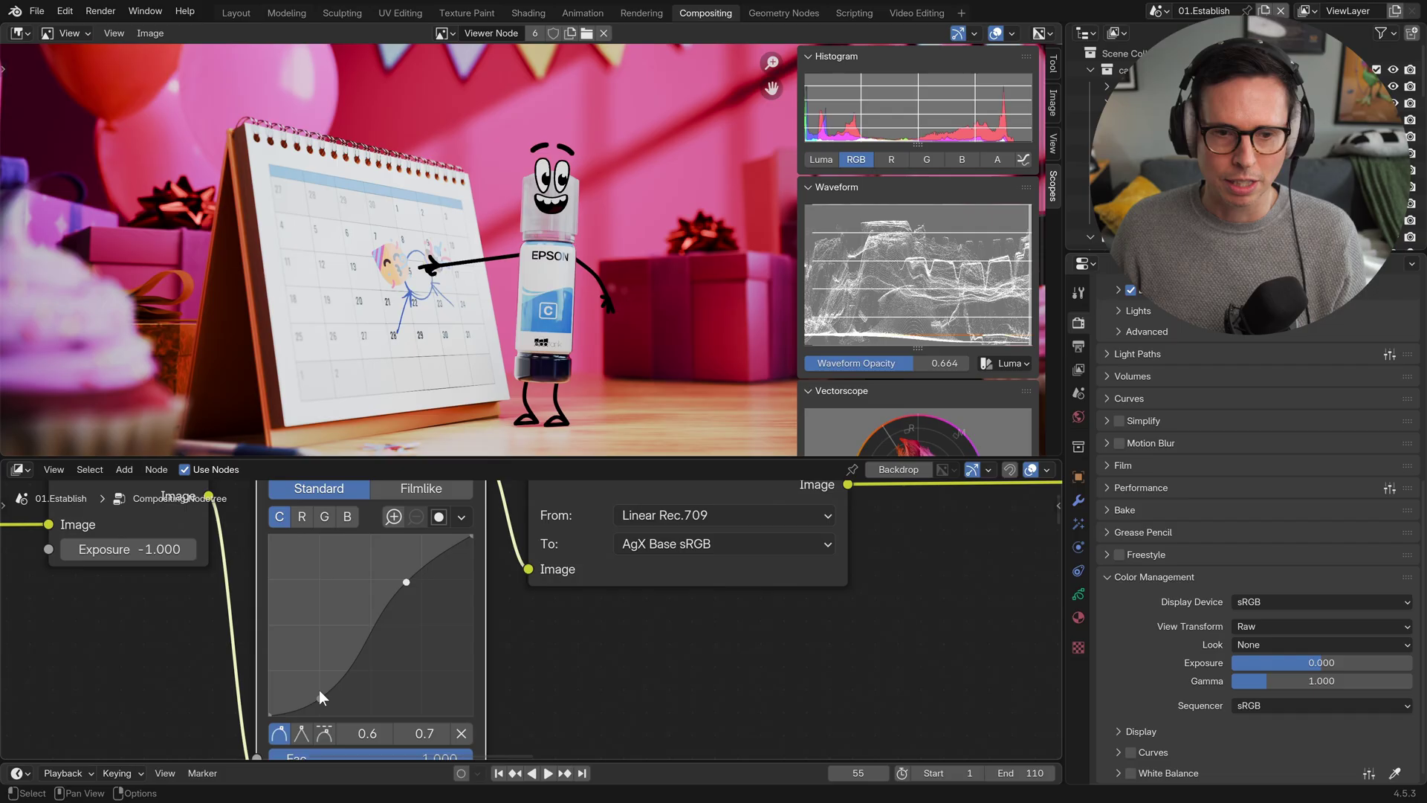
pyautogui.moveTo(319, 690); pyautogui.dragTo(319, 693)
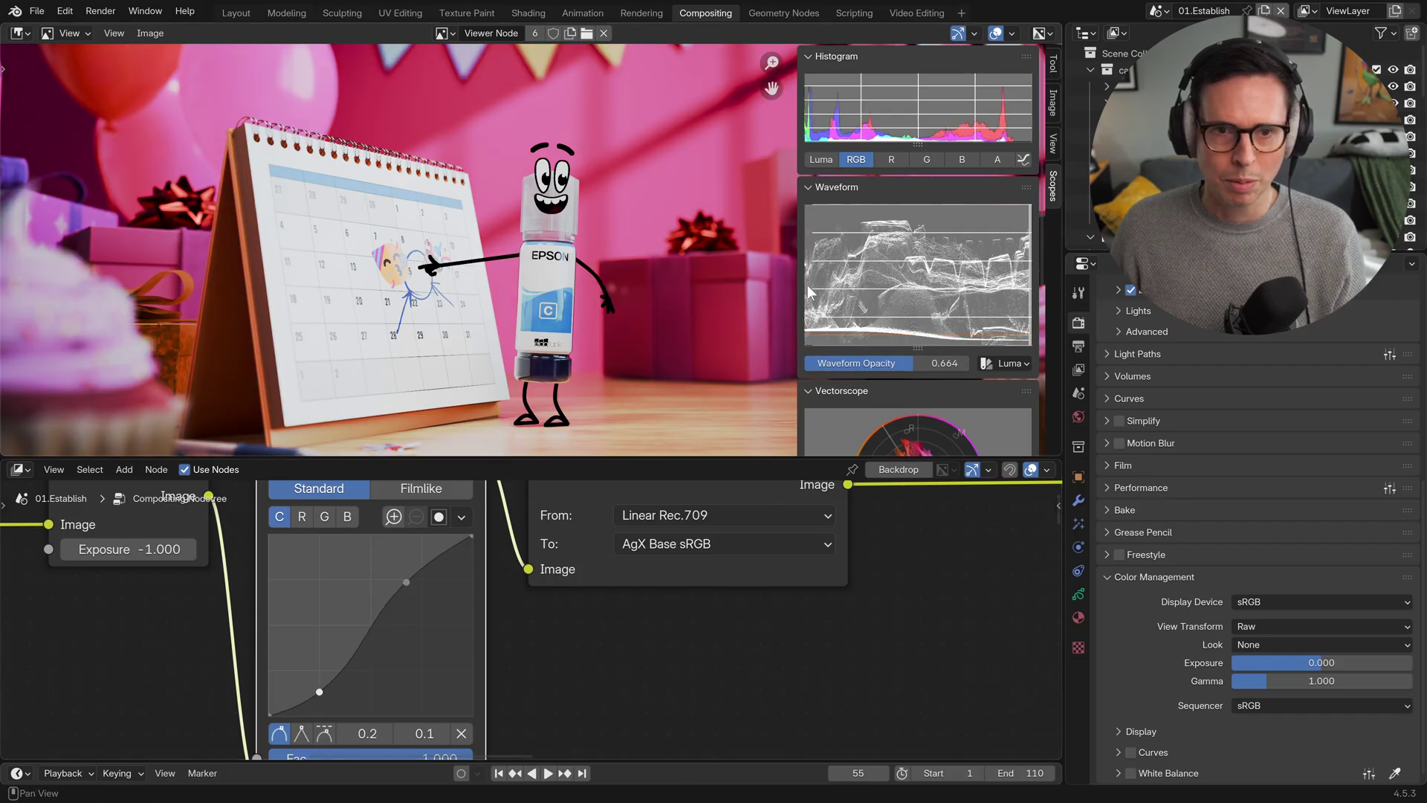
pyautogui.scroll(-2, 534, 600)
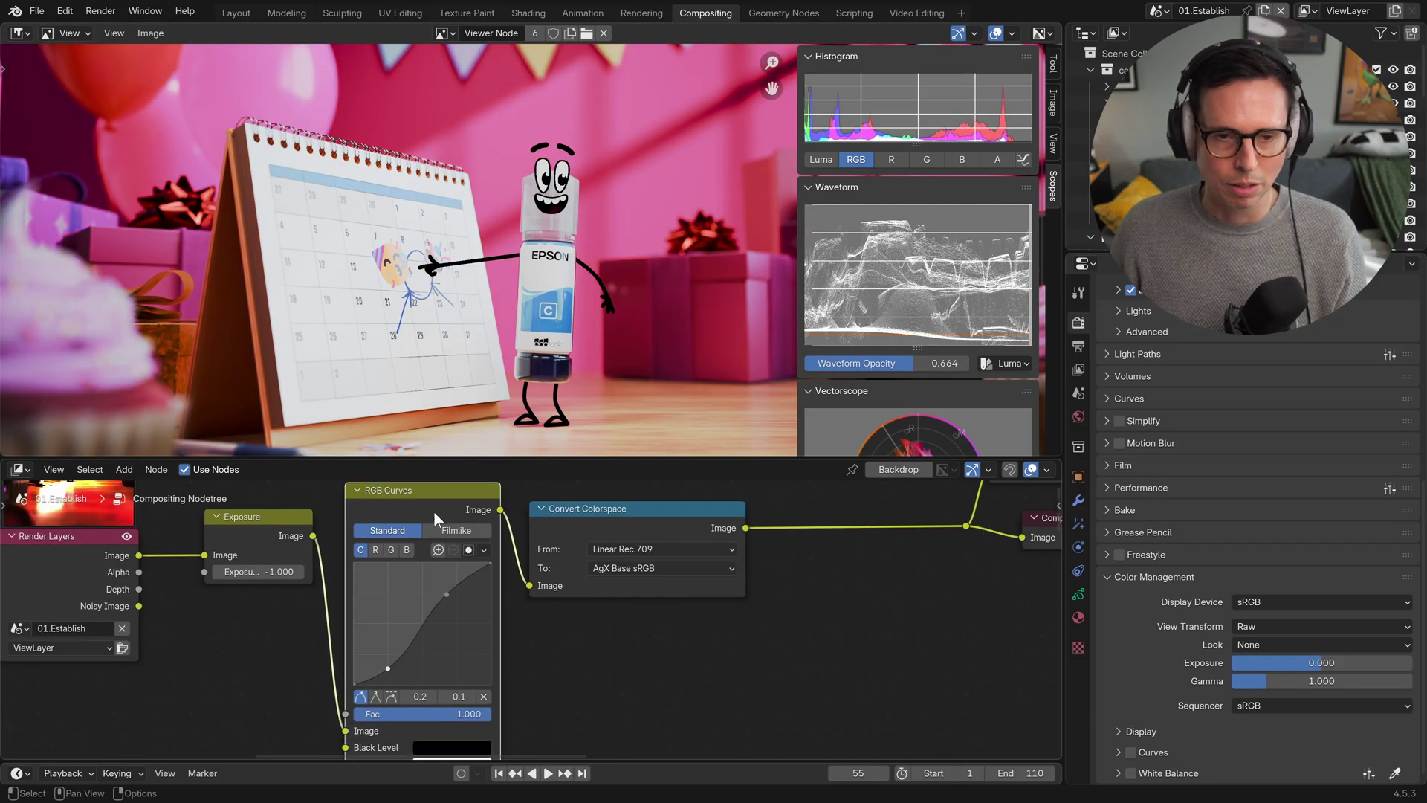
# Move the RGB Curves node onto the Convert Colorspace–Composite link
pyautogui.keyDown('alt'); pyautogui.moveTo(449, 500); pyautogui.dragTo(846, 520); pyautogui.keyUp('alt')
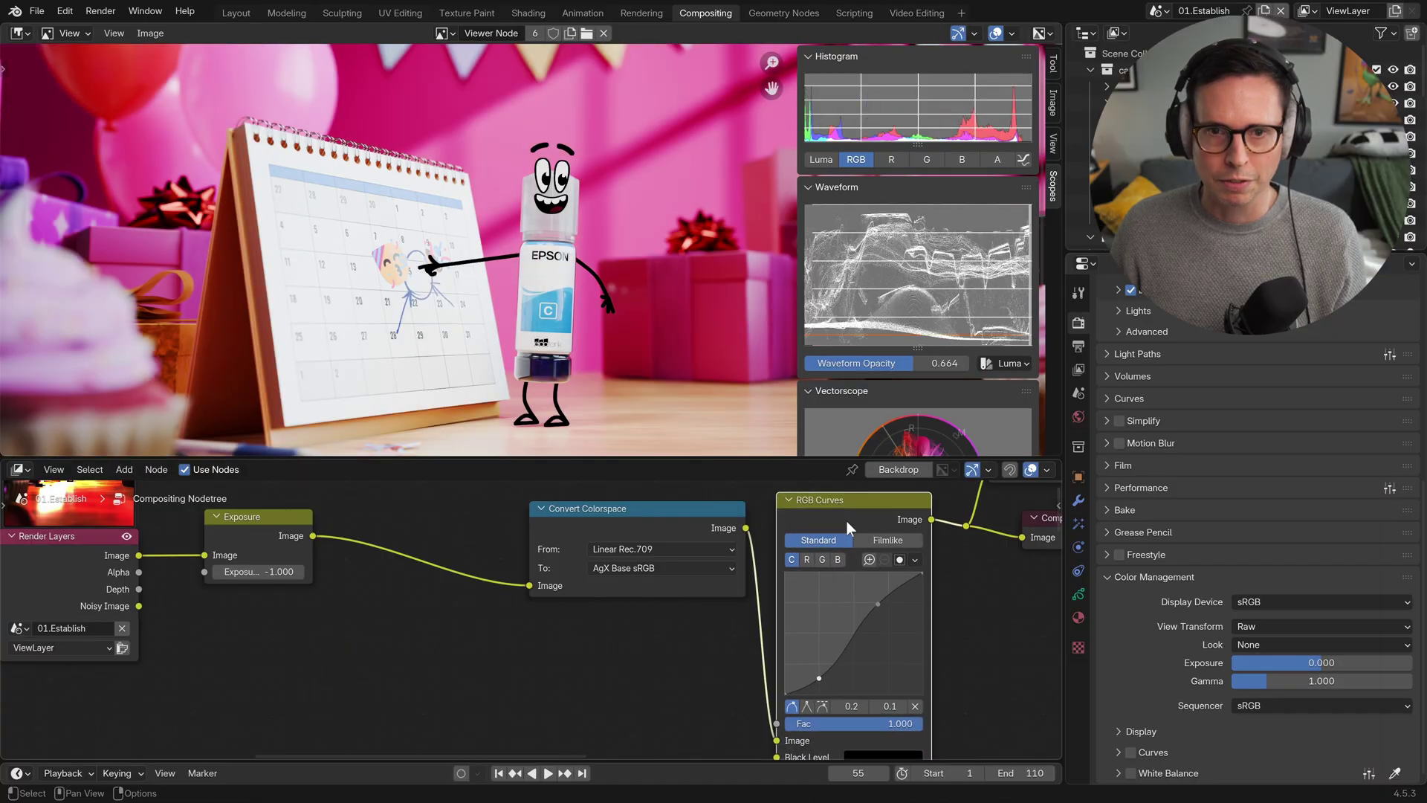
pyautogui.moveTo(803, 622); pyautogui.dragTo(589, 656, button='middle')
pyautogui.scroll(1, 640, 654)
# Delete the added curve points, resetting RGB Curves to a straight diagonal
pyautogui.moveTo(666, 635); pyautogui.dragTo(671, 640)
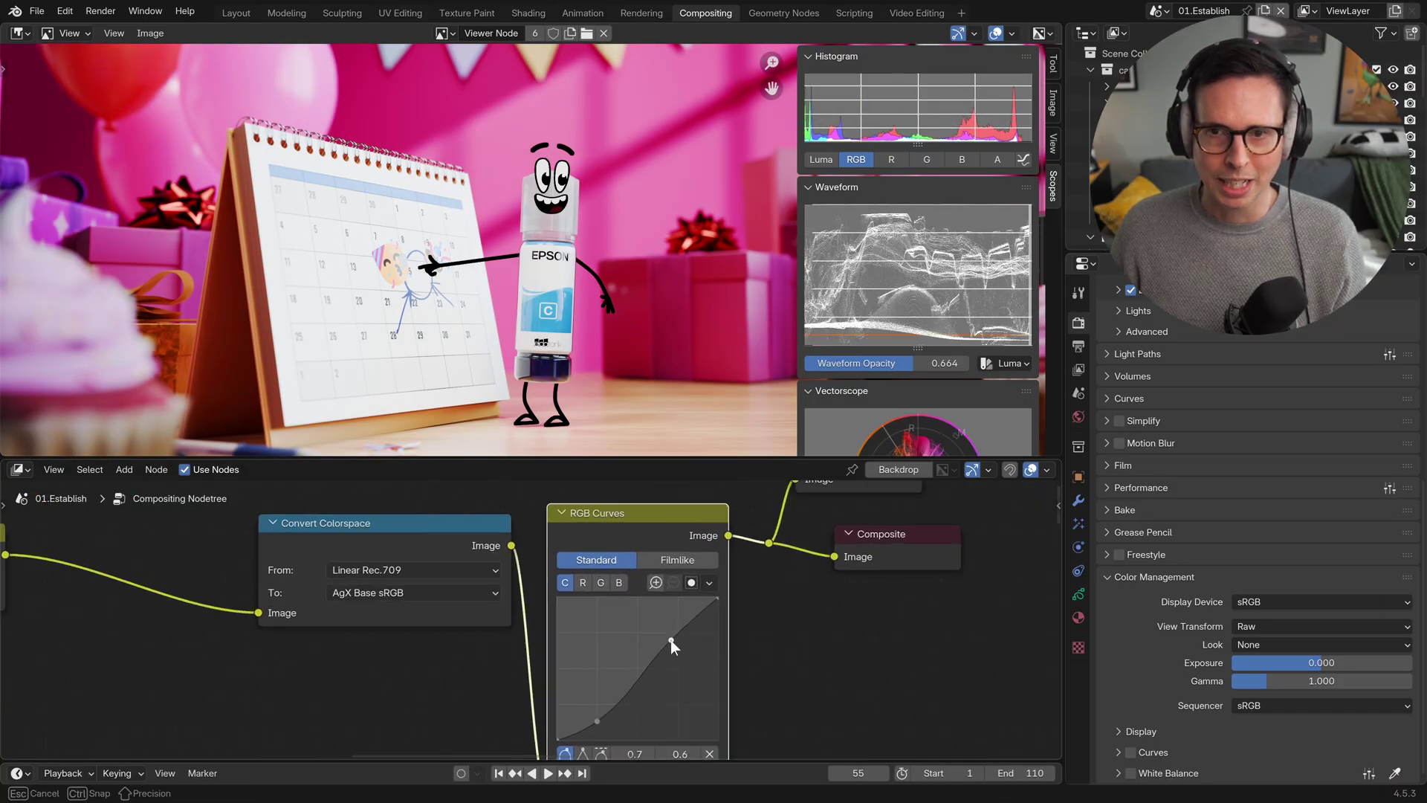
pyautogui.moveTo(595, 719); pyautogui.dragTo(600, 714)
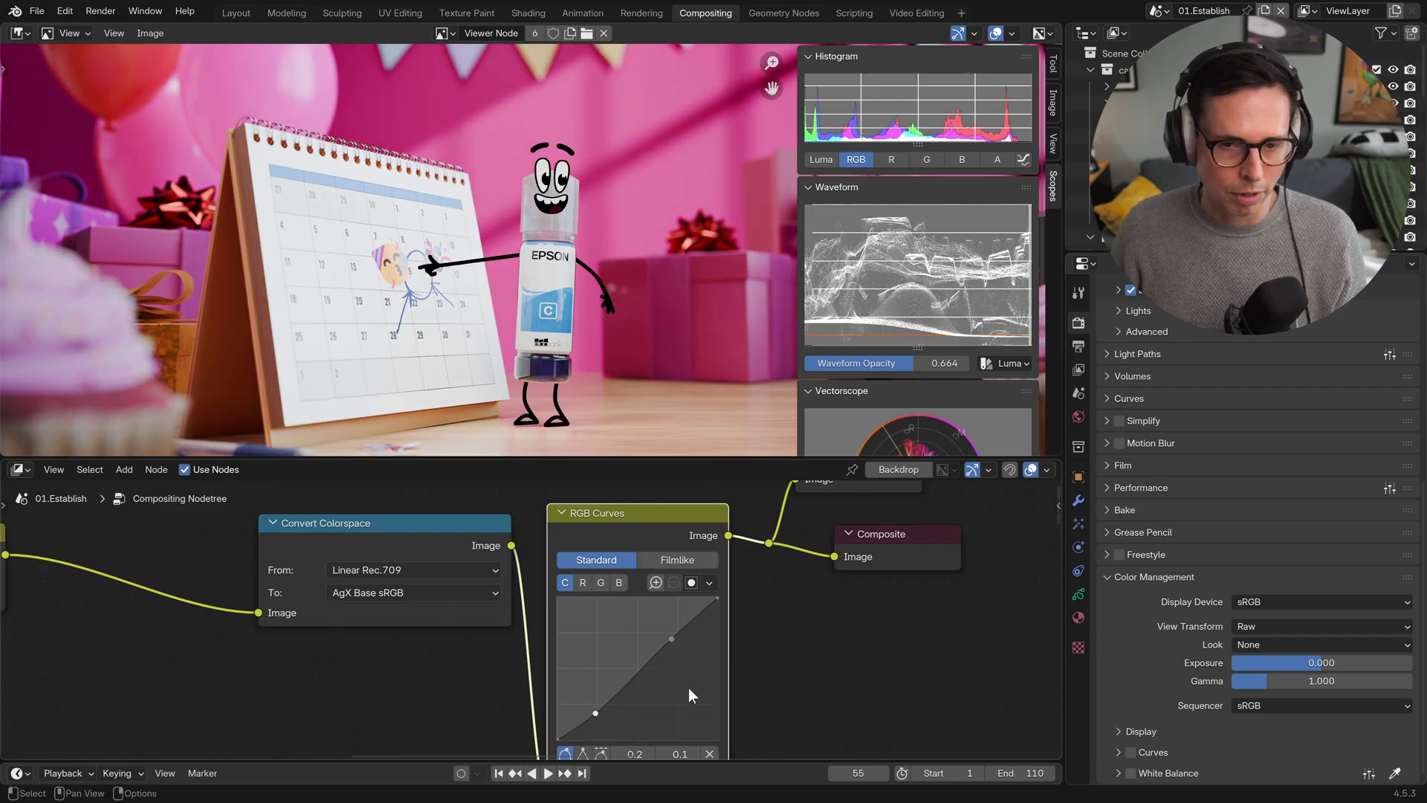
pyautogui.click(671, 639)
pyautogui.click(710, 753)
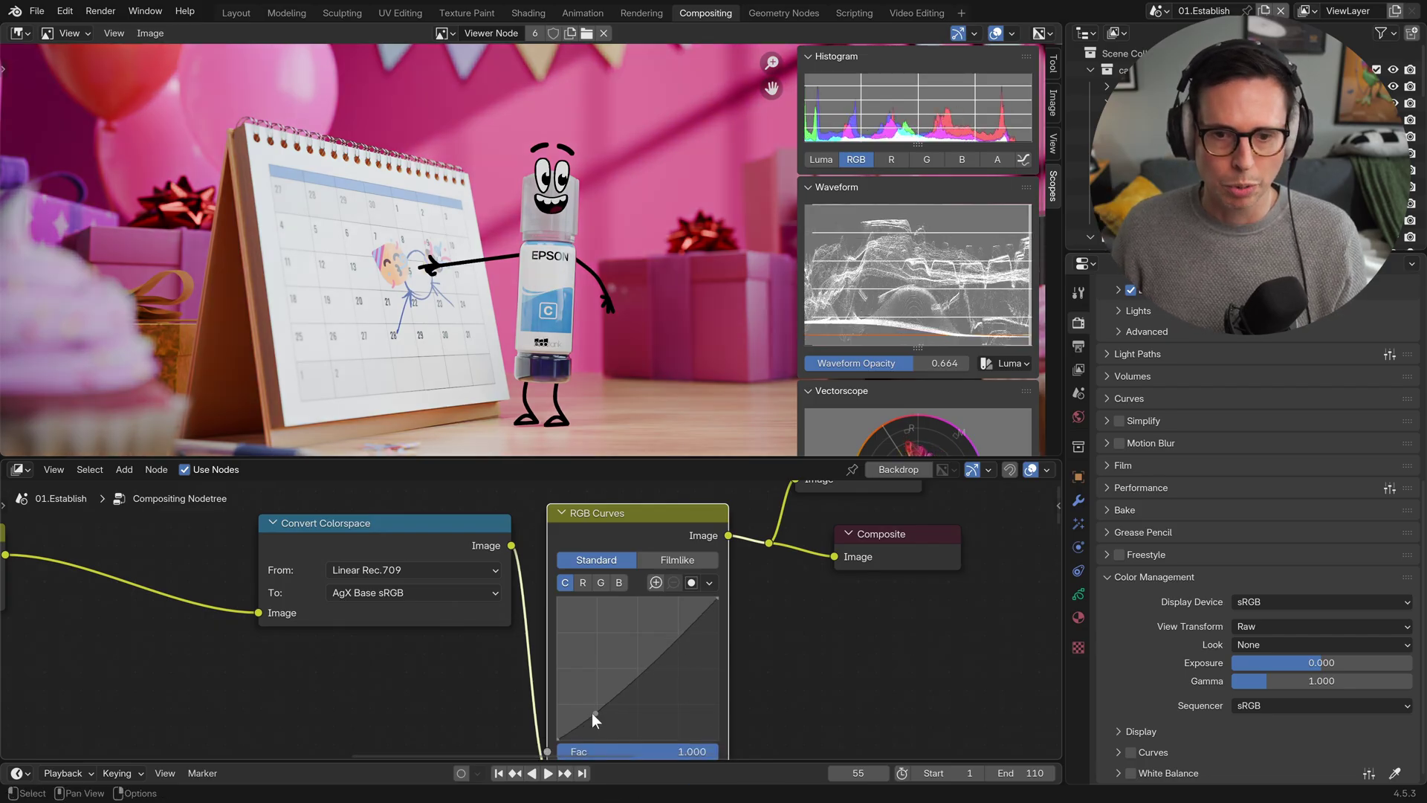
pyautogui.click(595, 713)
pyautogui.click(708, 752)
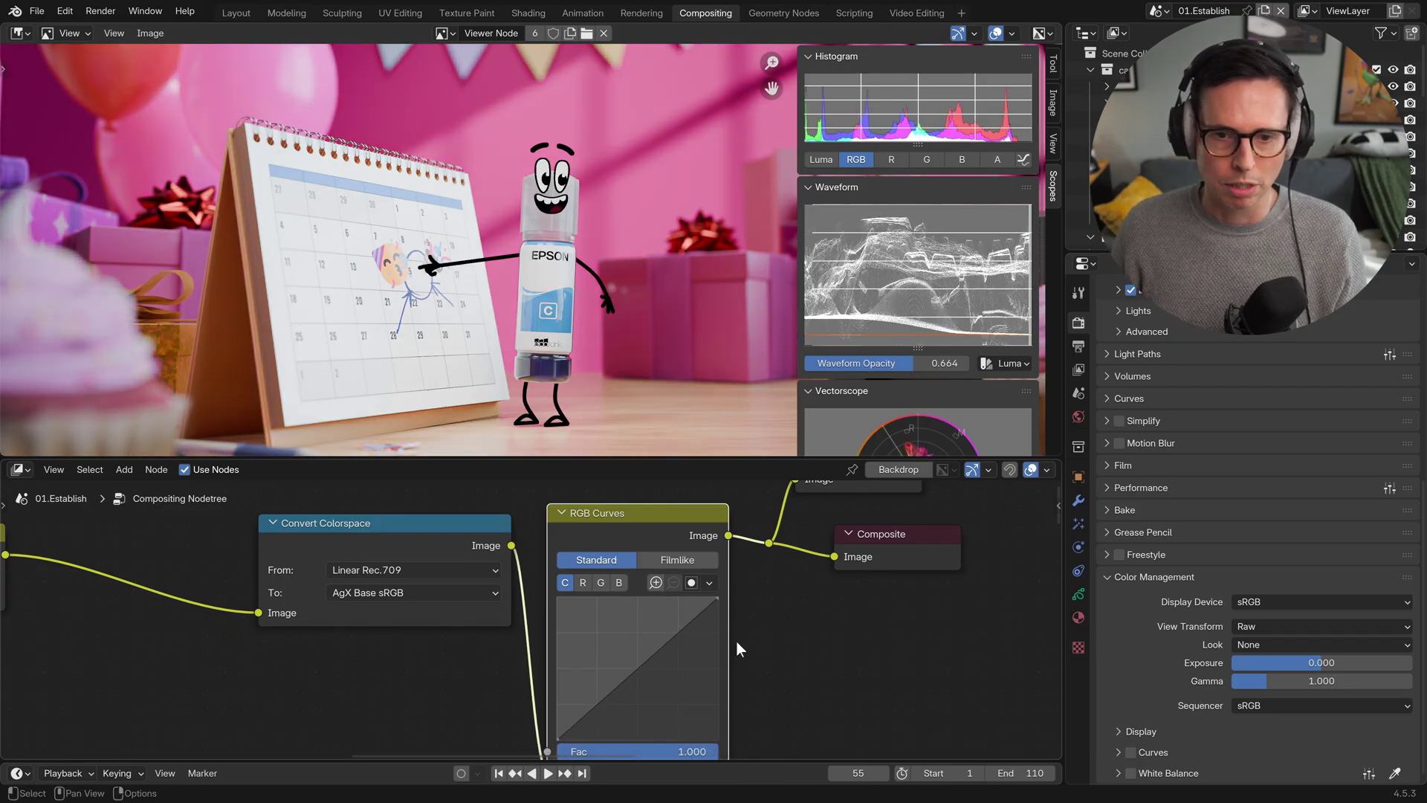
pyautogui.click(718, 601)
pyautogui.scroll(2, 788, 603)
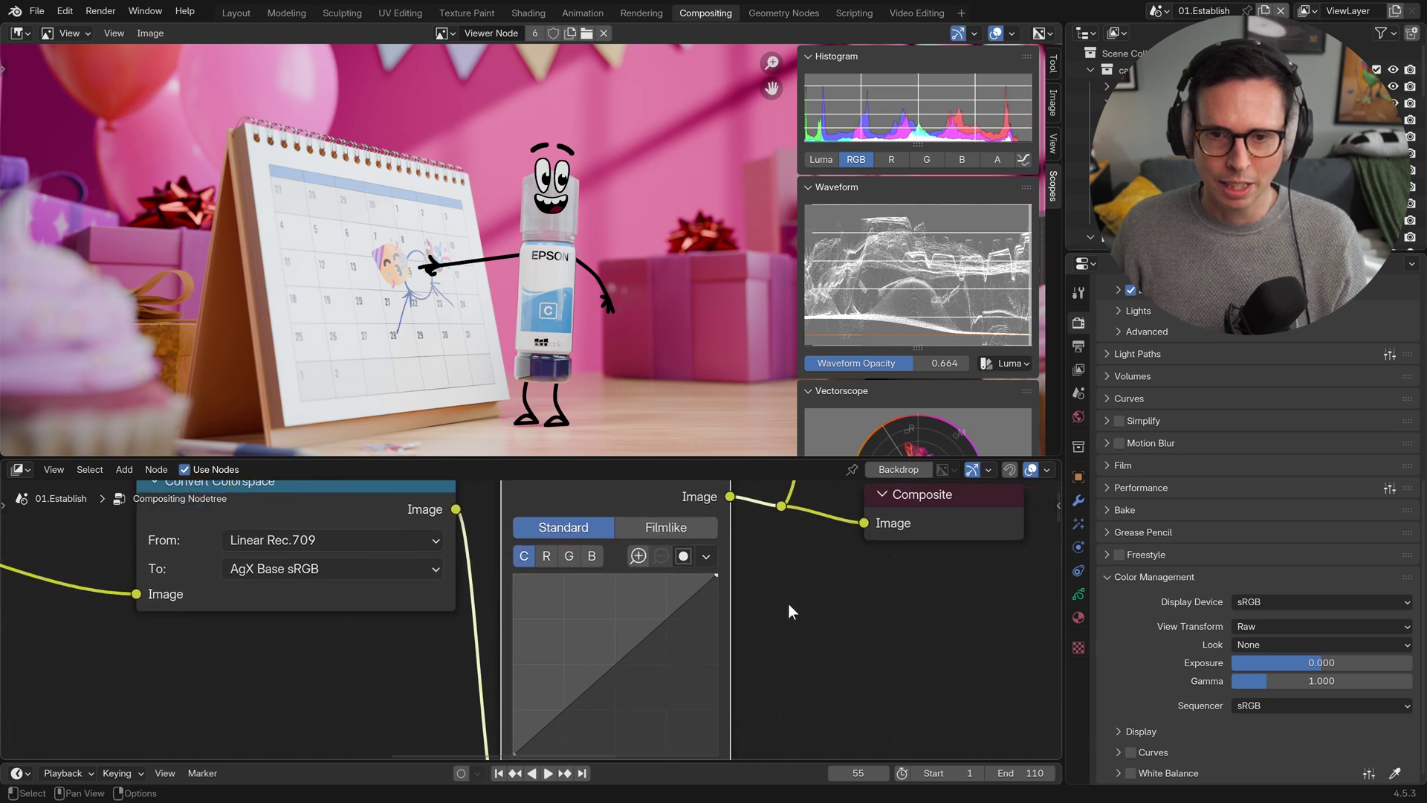
# Shape a gentle S-curve with points at 0.2/0.1 and 0.7/0.7 after the AgX conversion
pyautogui.moveTo(688, 582); pyautogui.dragTo(678, 582)
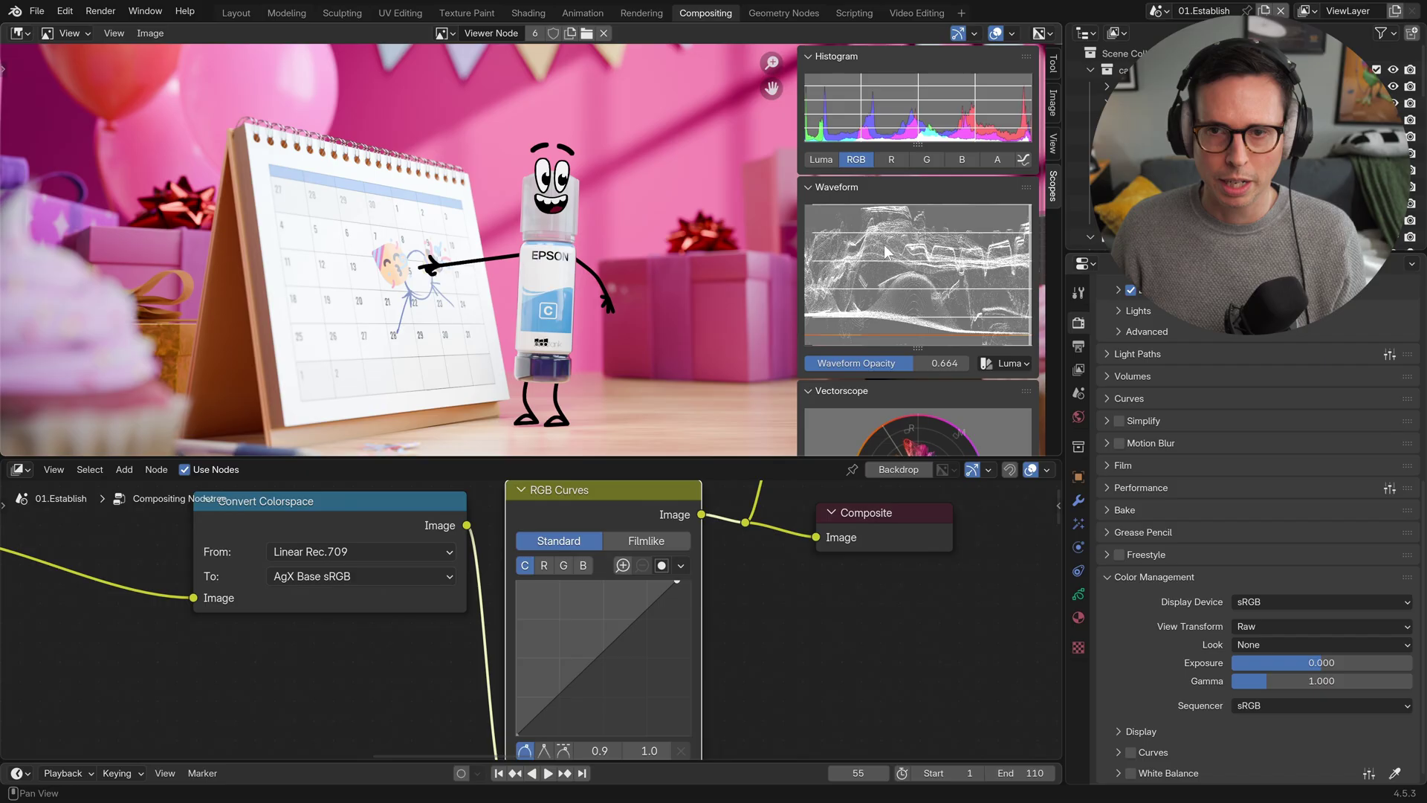
pyautogui.scroll(-2, 600, 684)
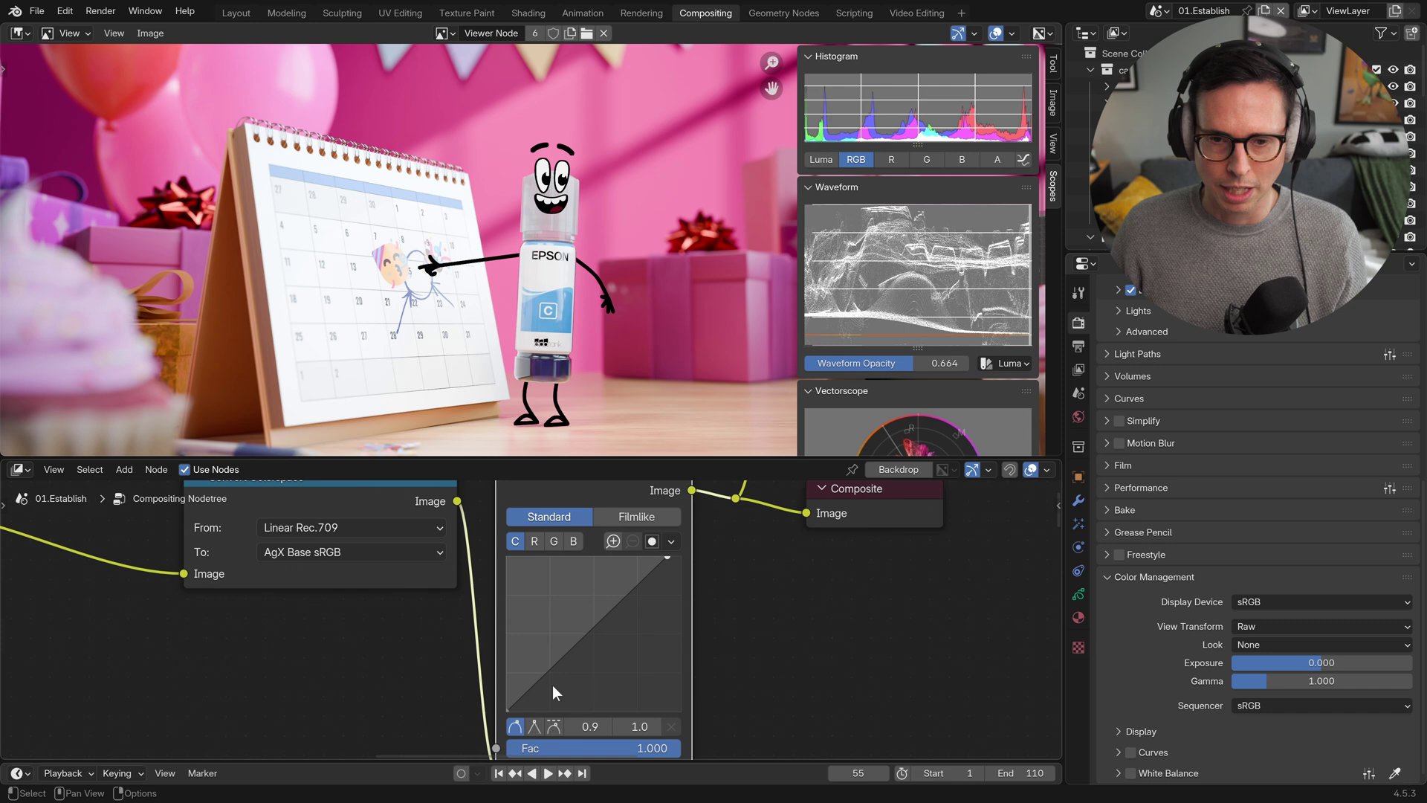
pyautogui.moveTo(550, 678); pyautogui.dragTo(544, 696)
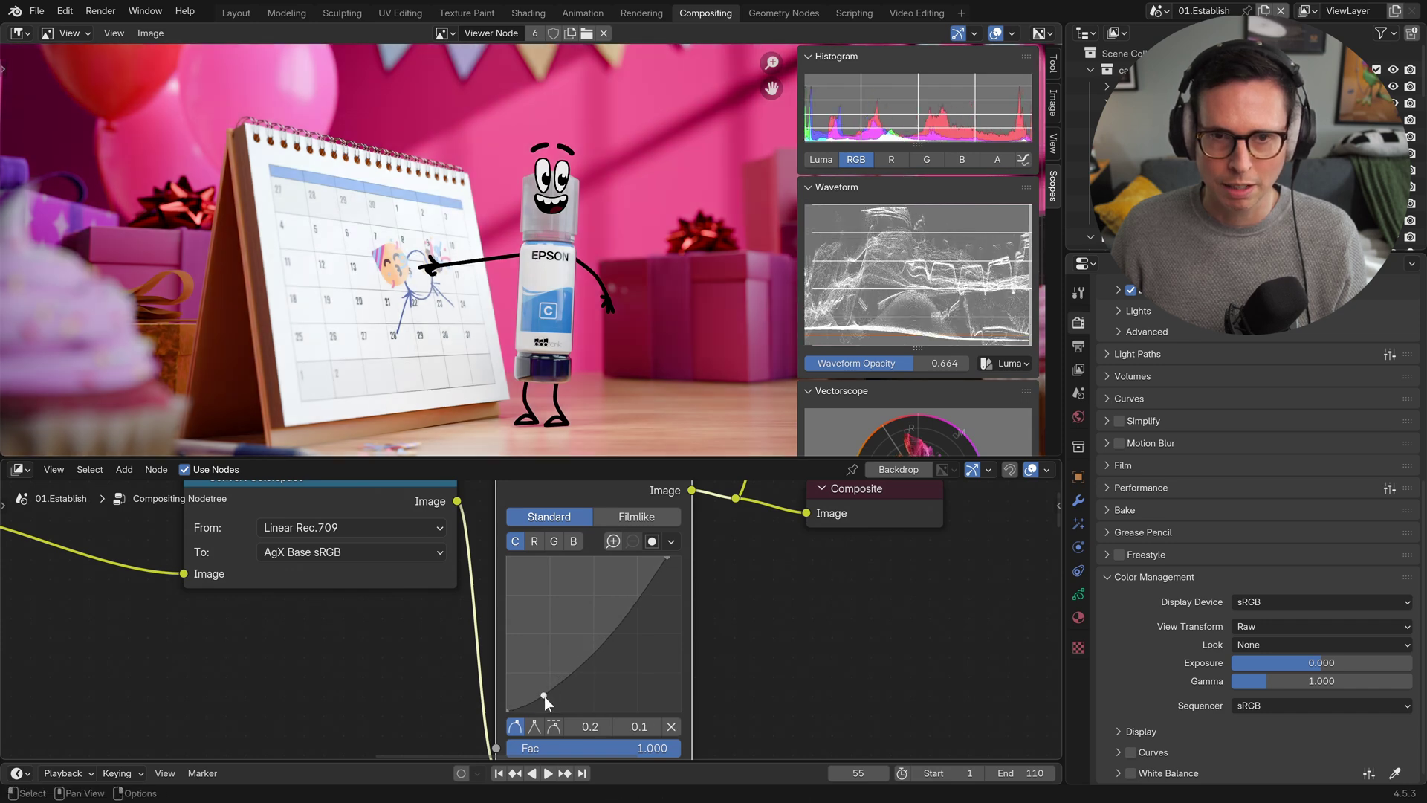
pyautogui.moveTo(644, 594); pyautogui.dragTo(637, 591)
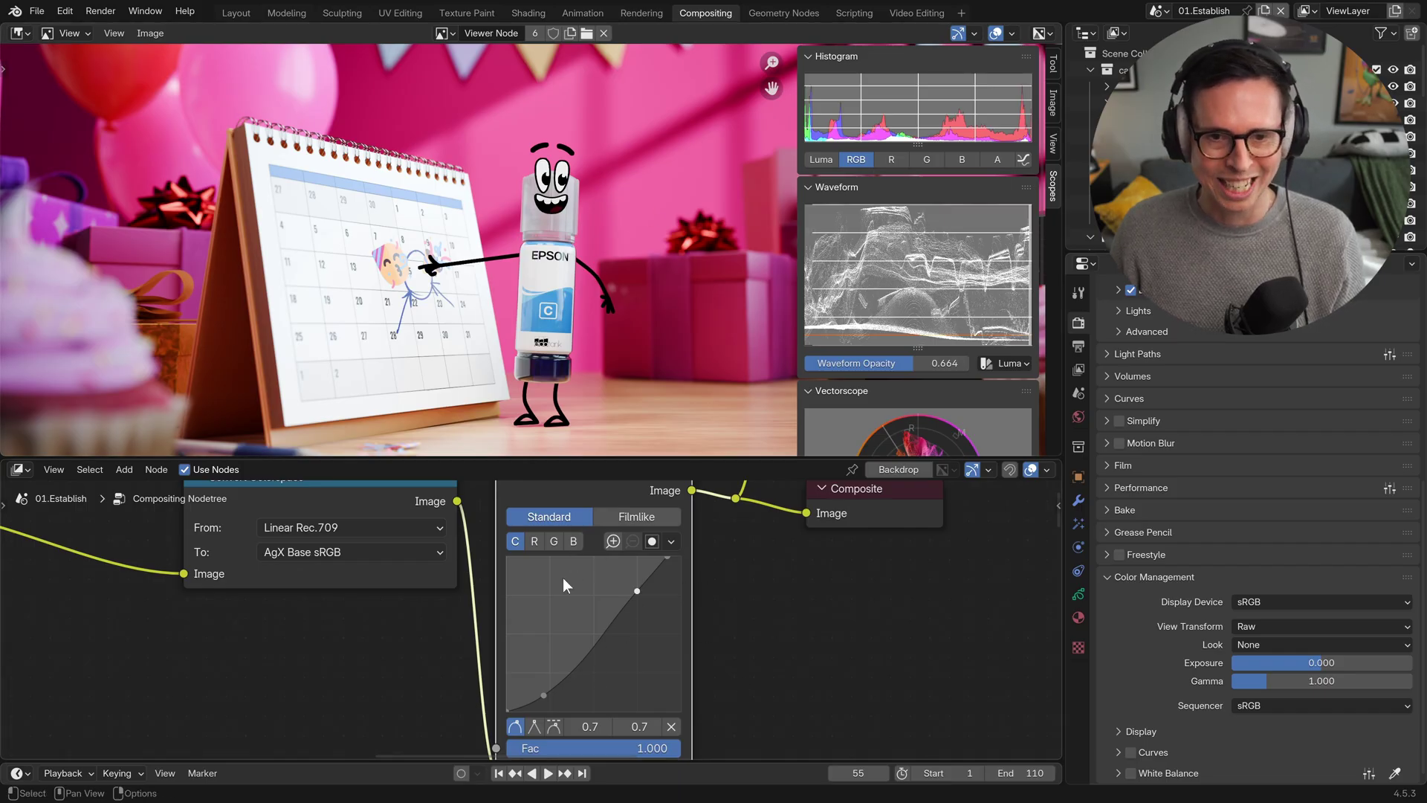
pyautogui.scroll(-2, 677, 582)
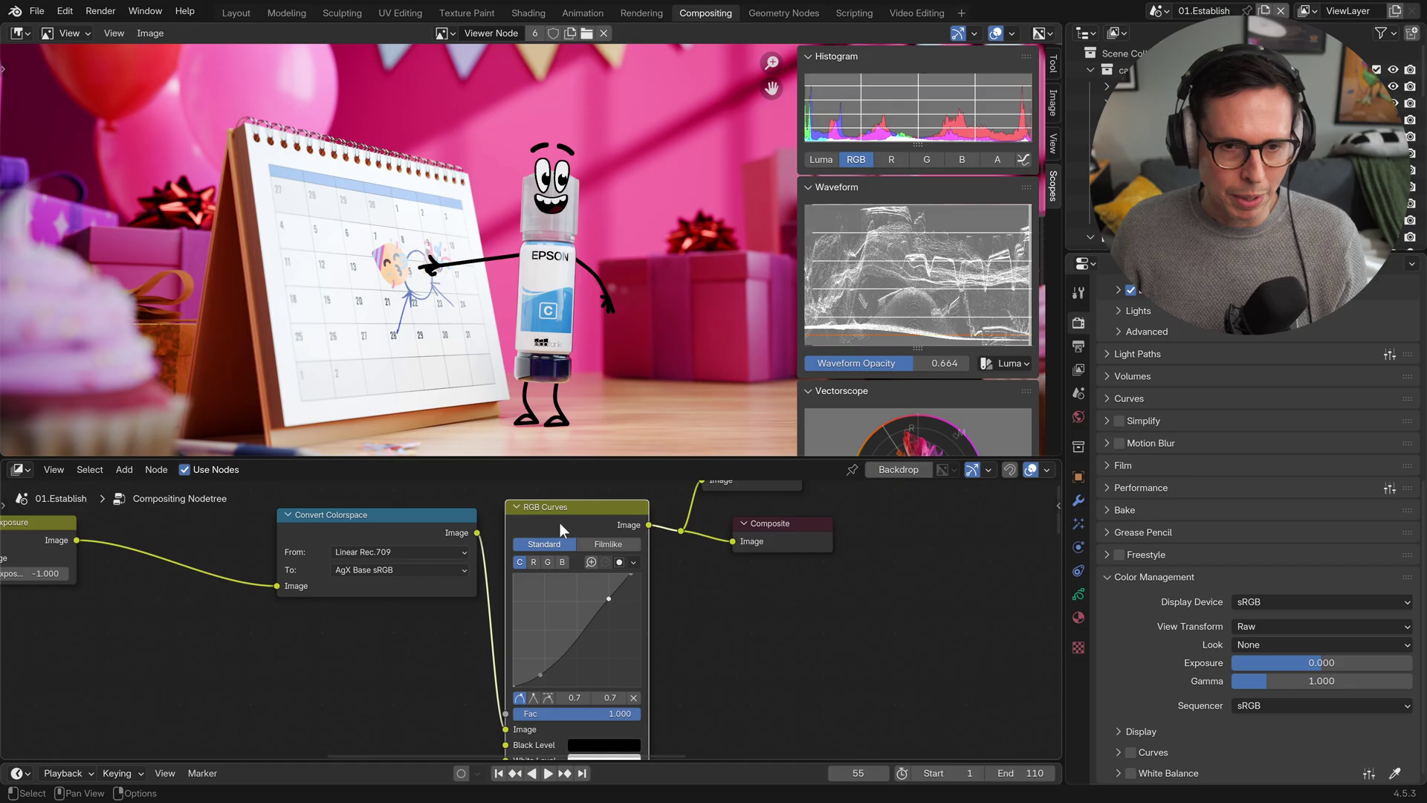
# Duplicate RGB Curves between Exposure and Convert Colorspace and widen the copy
pyautogui.hotkey('shift', 'd')
pyautogui.click(160, 528)
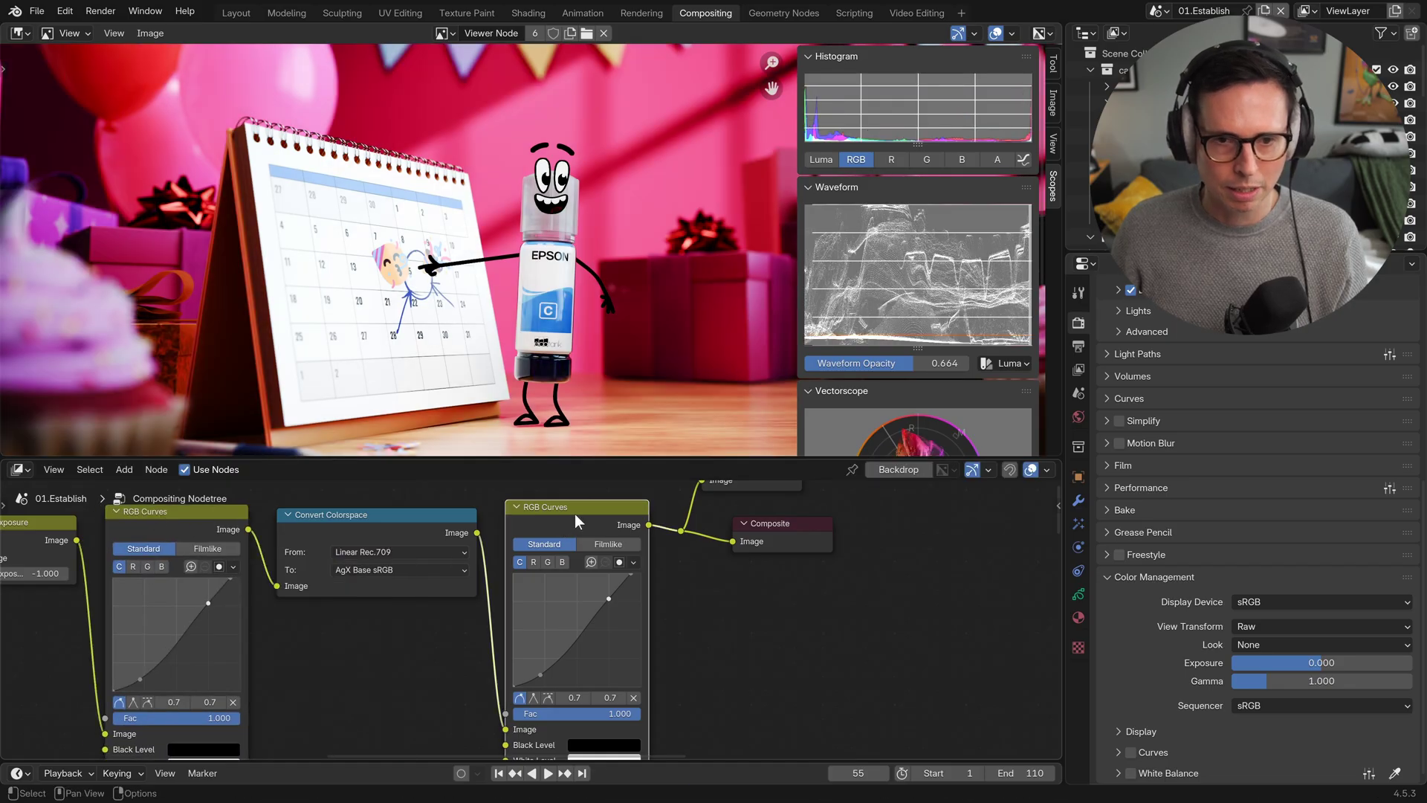
pyautogui.press('m')
pyautogui.press('Home')
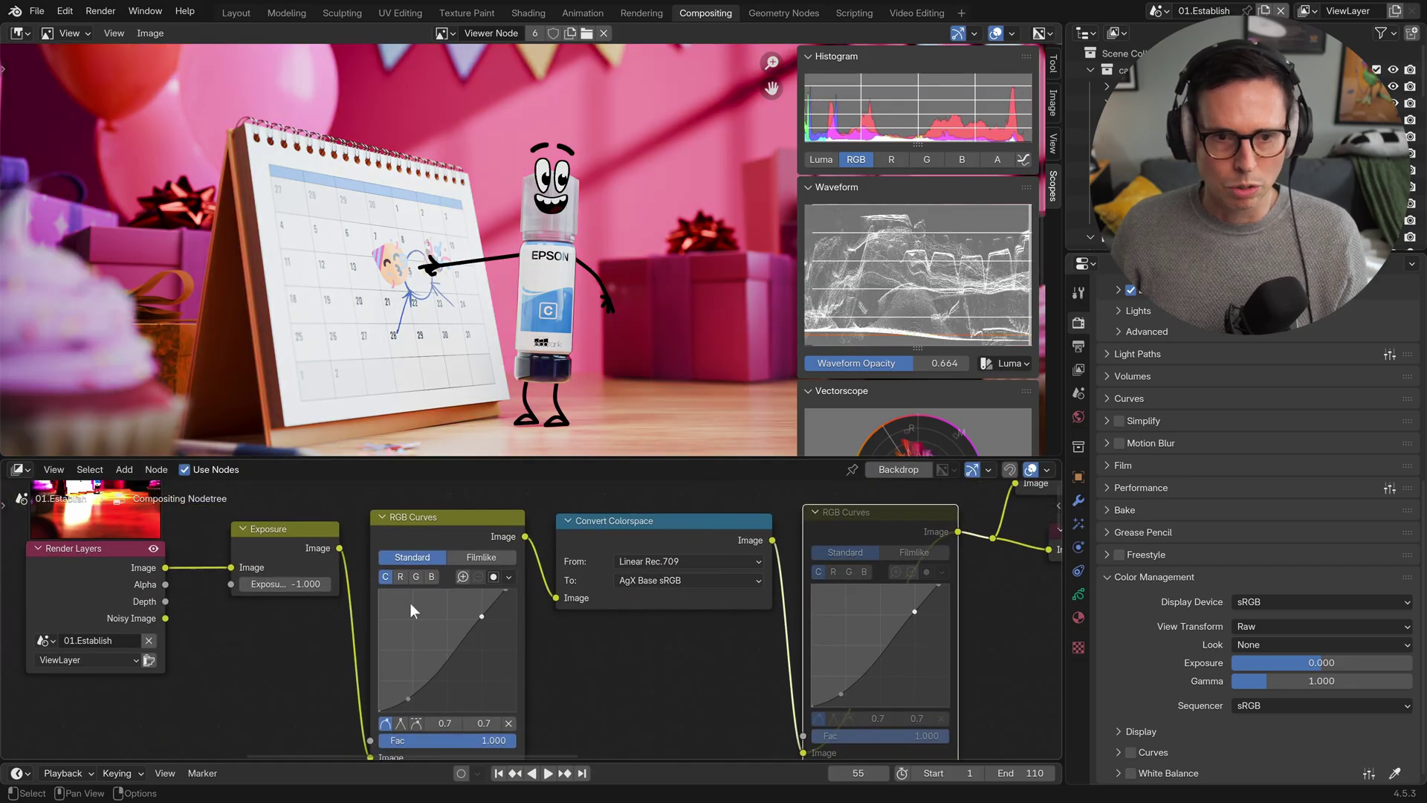
pyautogui.scroll(2, 408, 627)
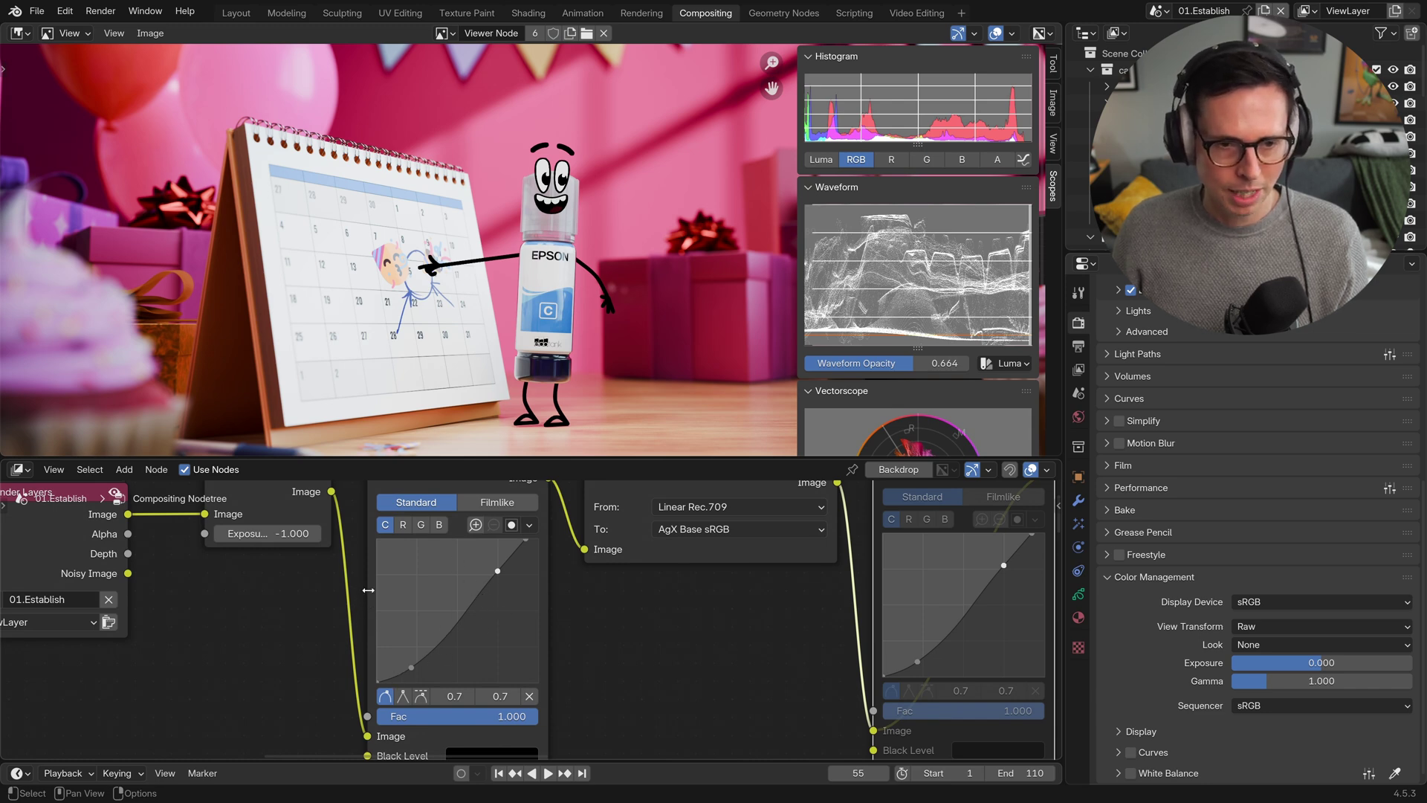
pyautogui.moveTo(364, 598); pyautogui.dragTo(416, 611)
# Mute the pre-conversion curves copy, keeping the post-AgX curves node active
pyautogui.press('Home')
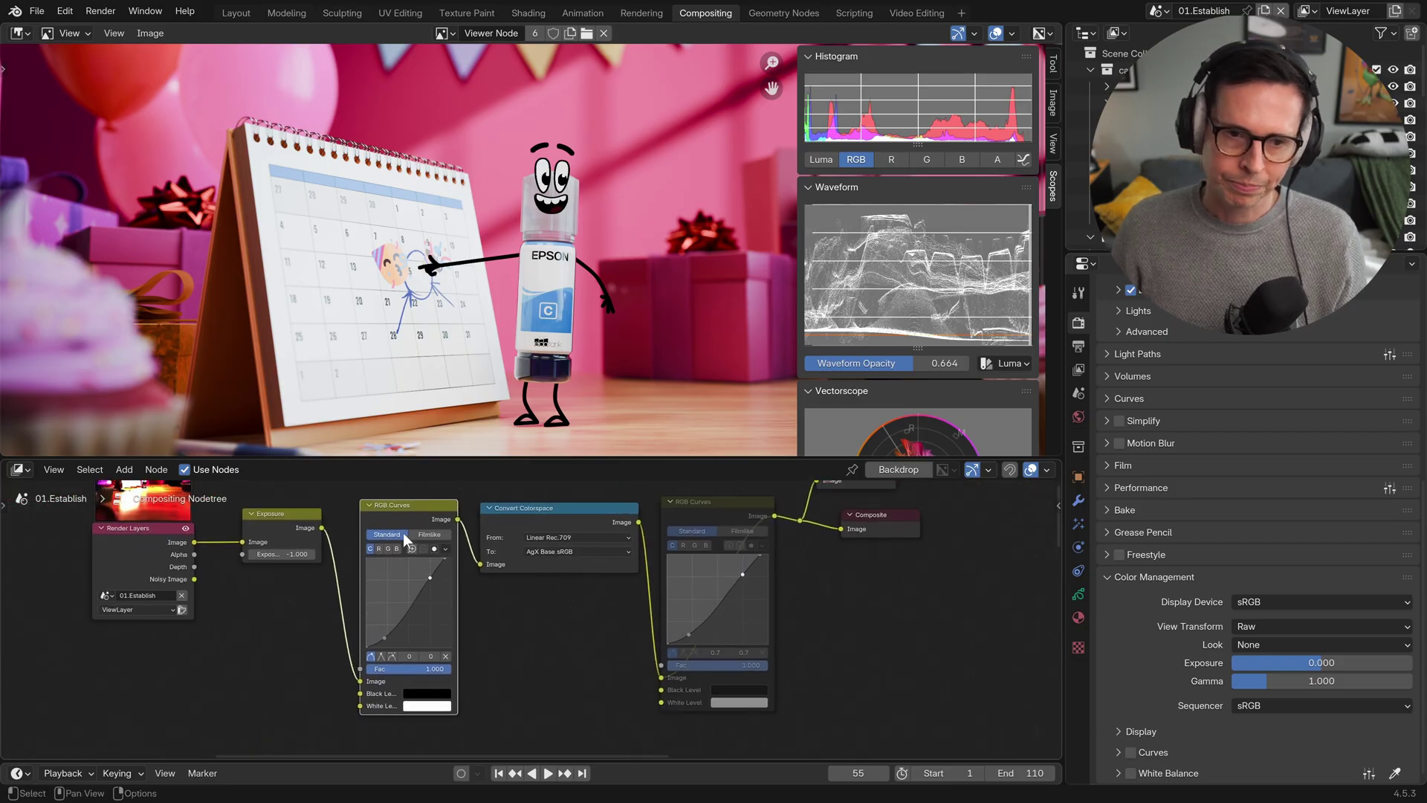
pyautogui.press('m')
pyautogui.click(693, 504)
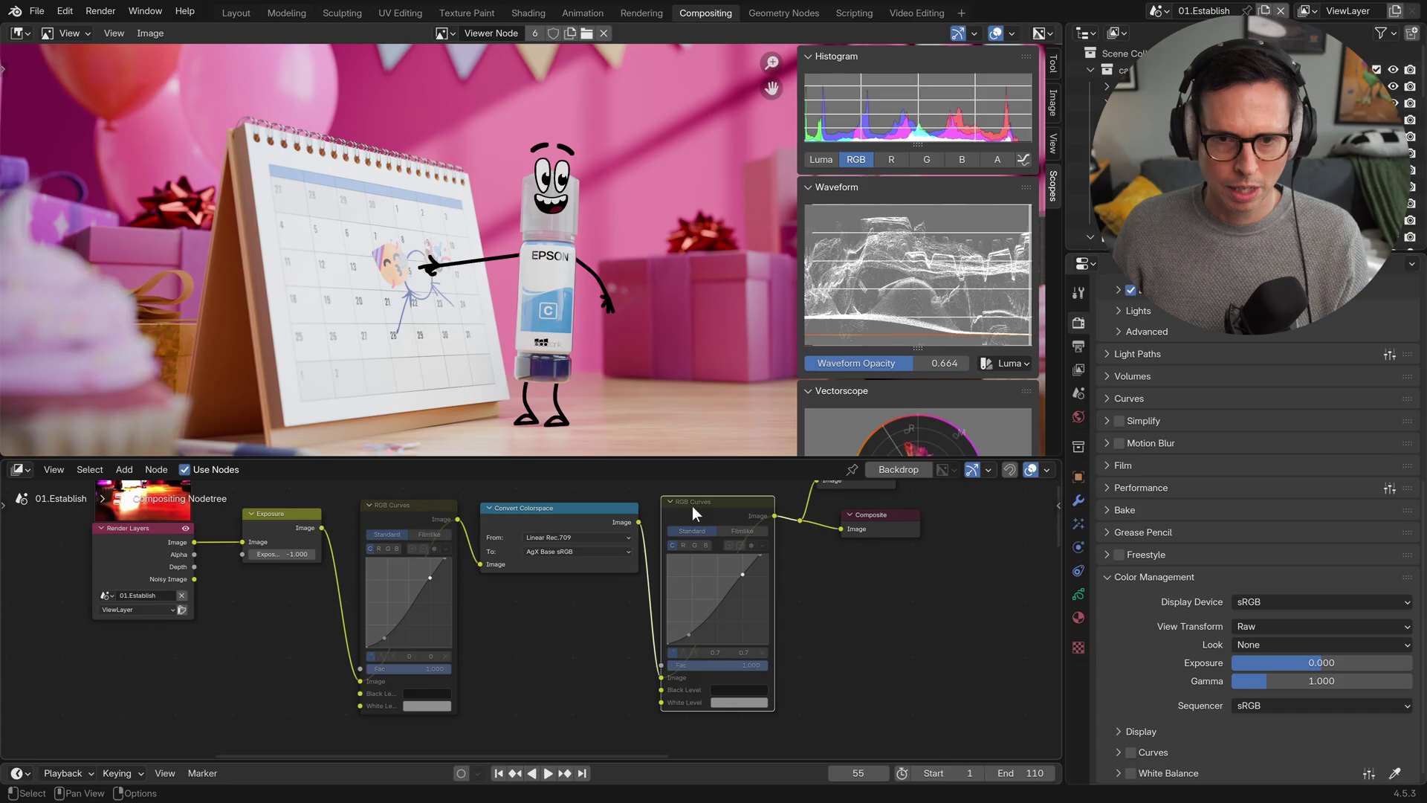
pyautogui.moveTo(804, 531)
pyautogui.mouseDown(button='middle')
pyautogui.moveTo(793, 555)
pyautogui.moveTo(792, 543)
pyautogui.mouseUp(button='middle')
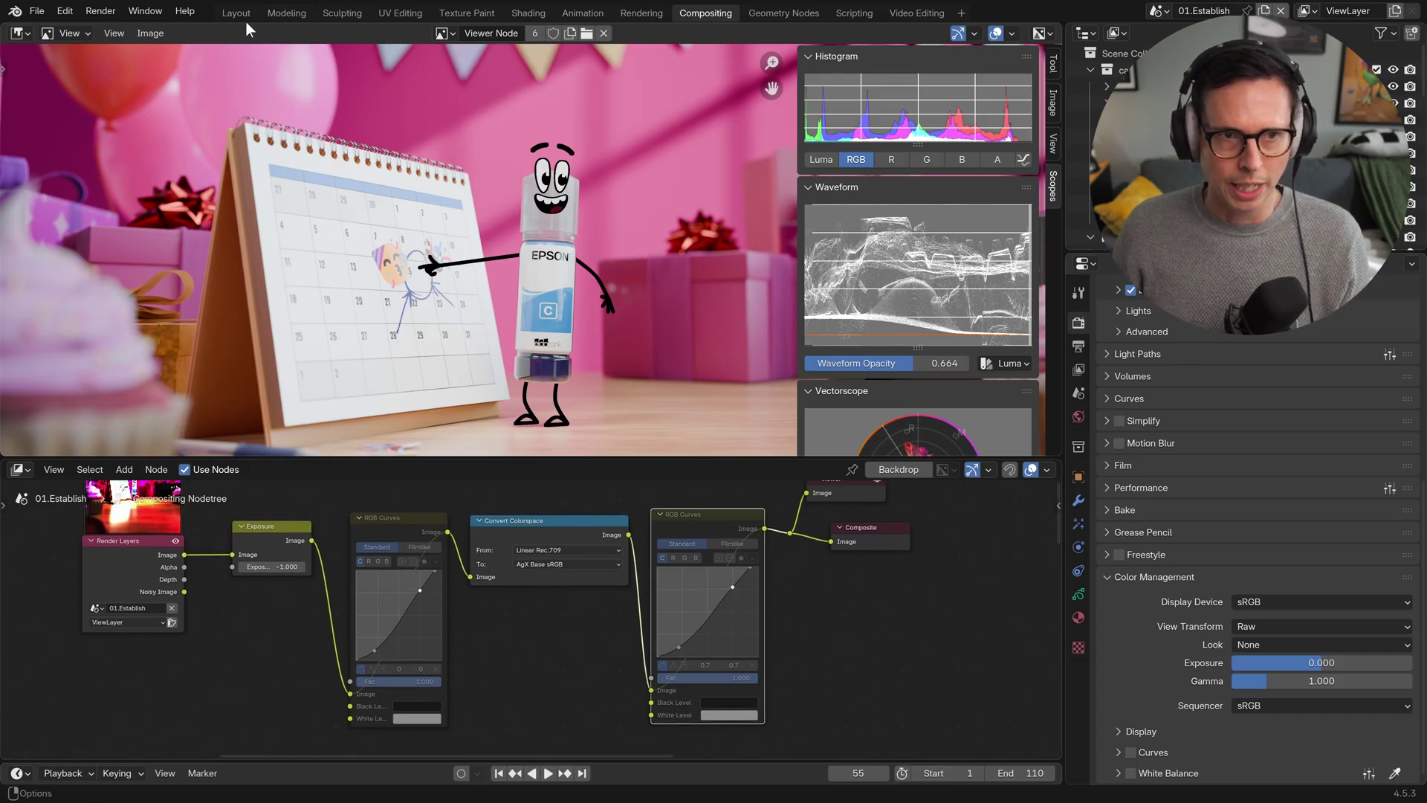
# Save the viewer image as a half-float OpenEXR with DWAA compression
pyautogui.click(158, 32)
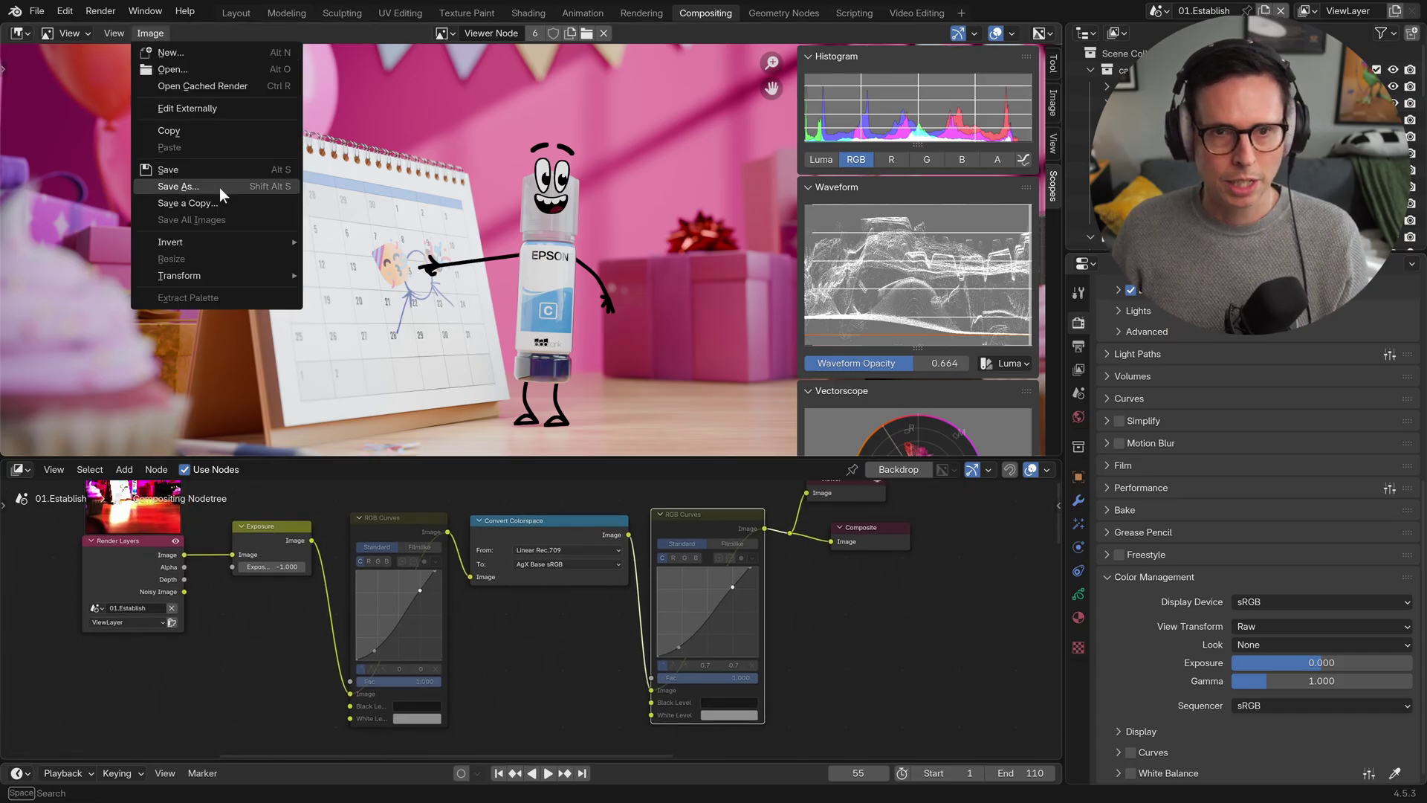
pyautogui.click(1080, 345)
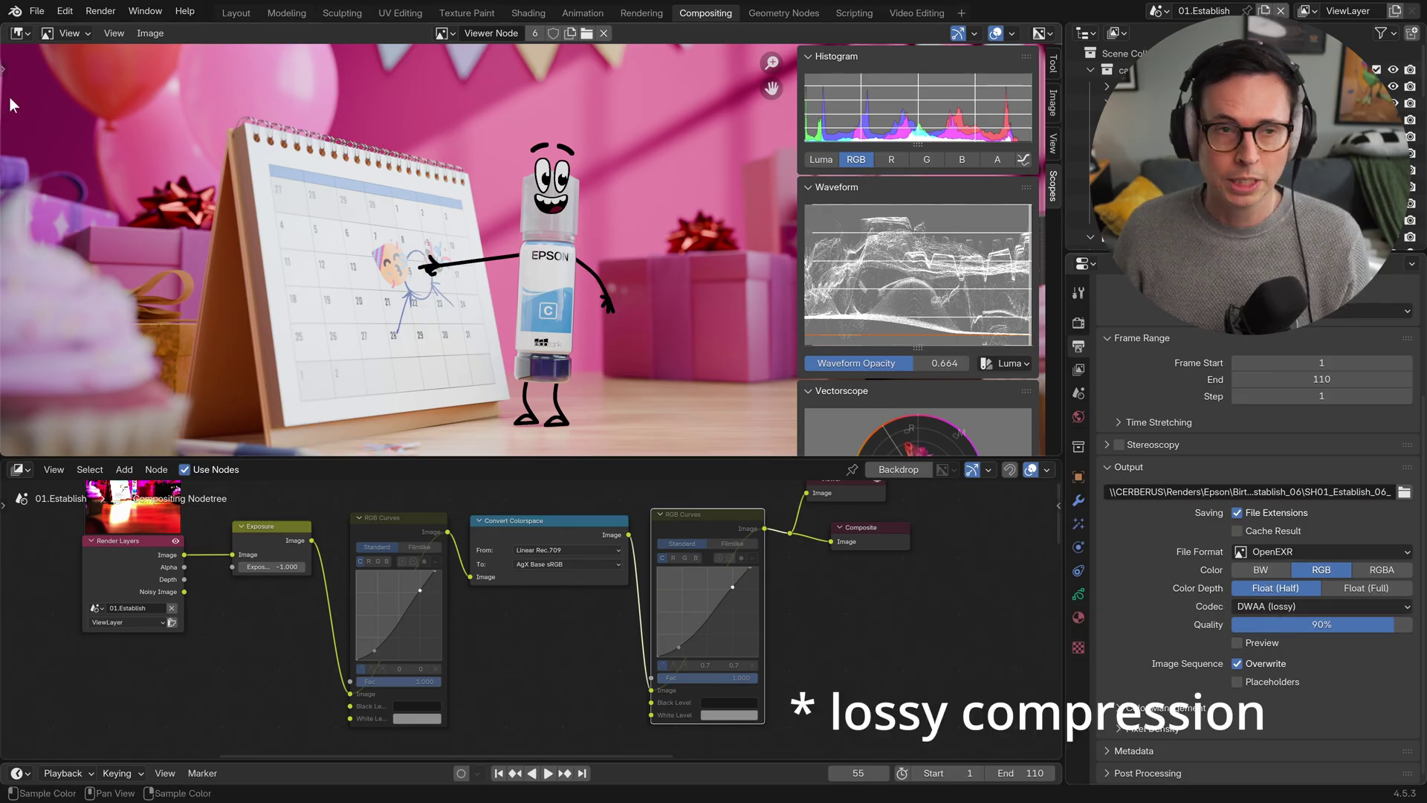
pyautogui.click(145, 32)
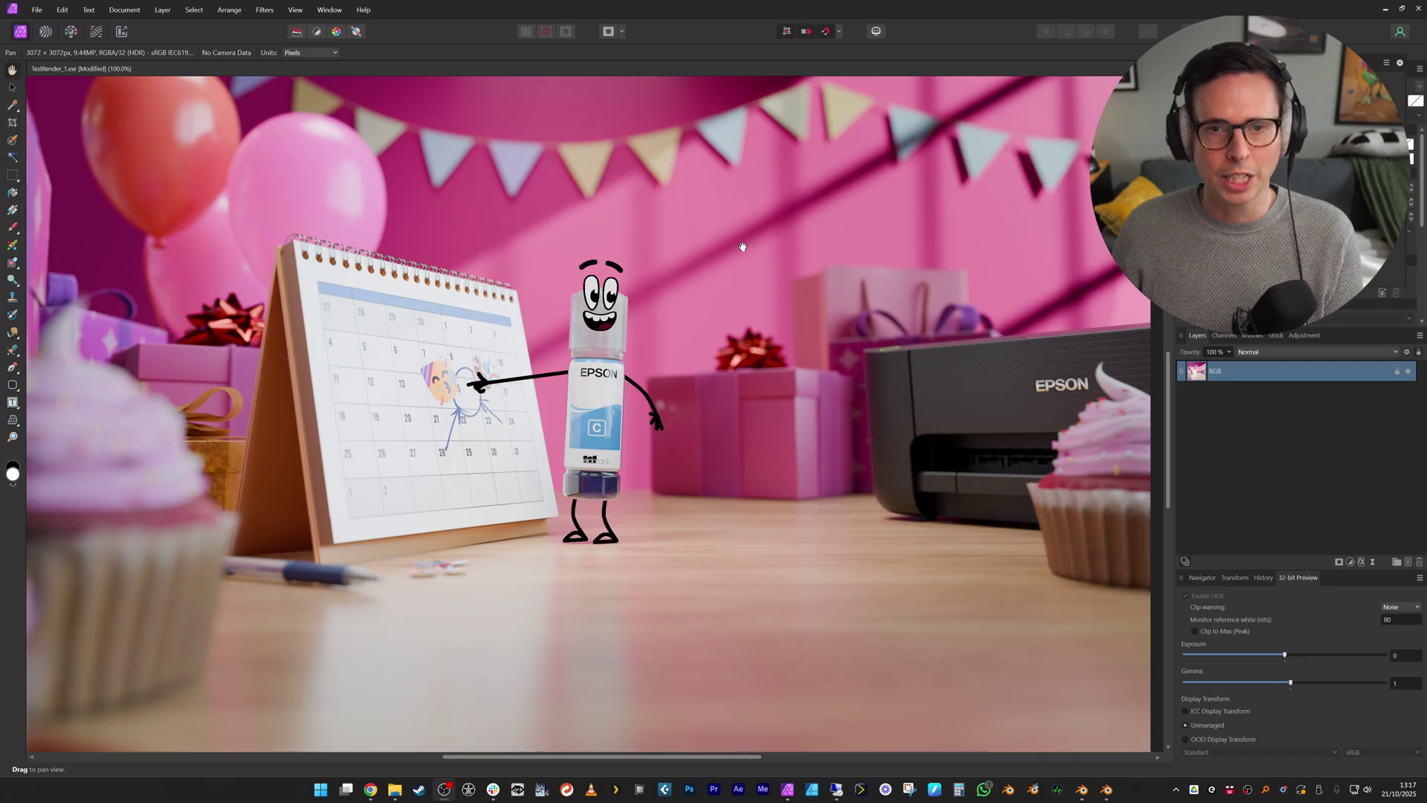
# Set Affinity Photo's 32-bit preview to Unmanaged and move its window to the left edge
pyautogui.click(1185, 725)
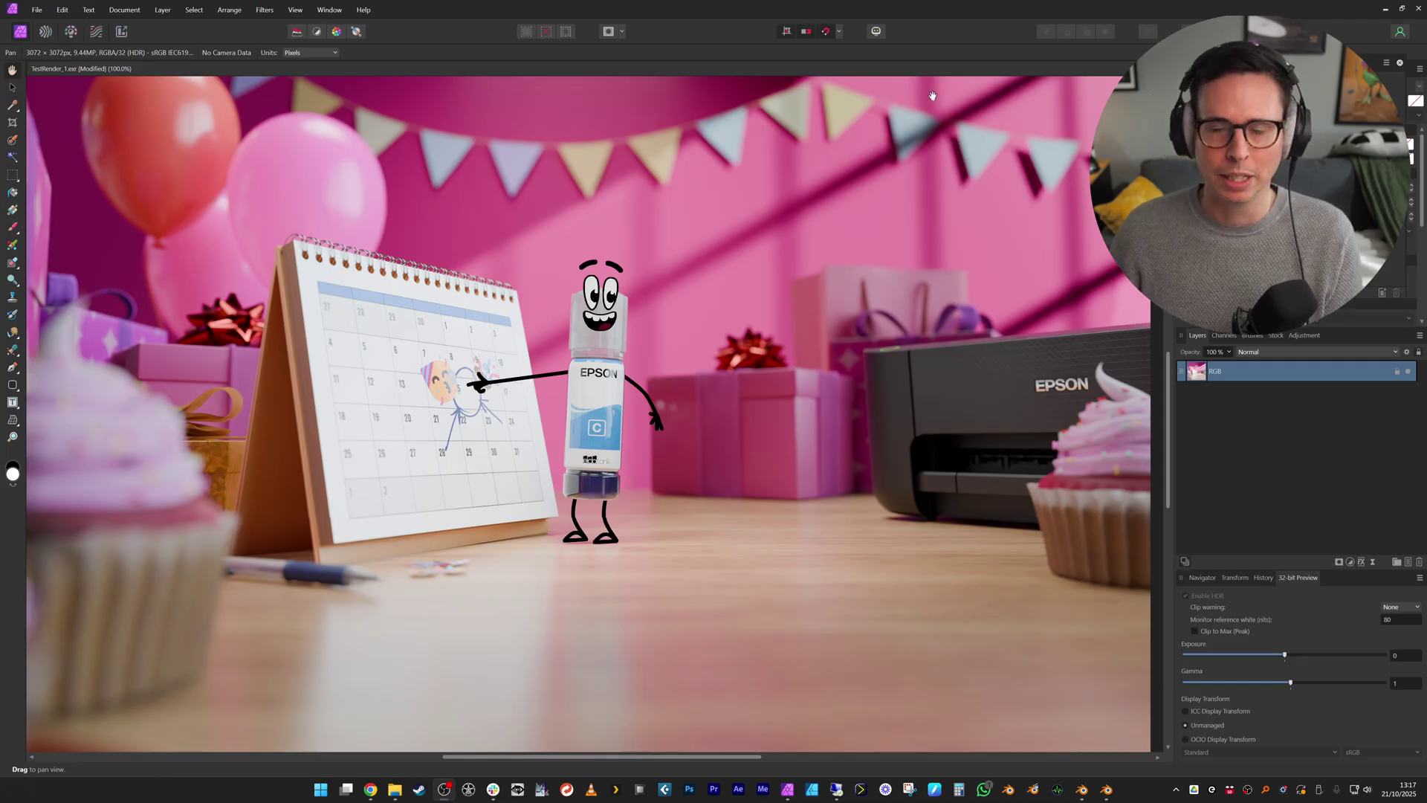
pyautogui.moveTo(914, 10); pyautogui.dragTo(1136, 119)
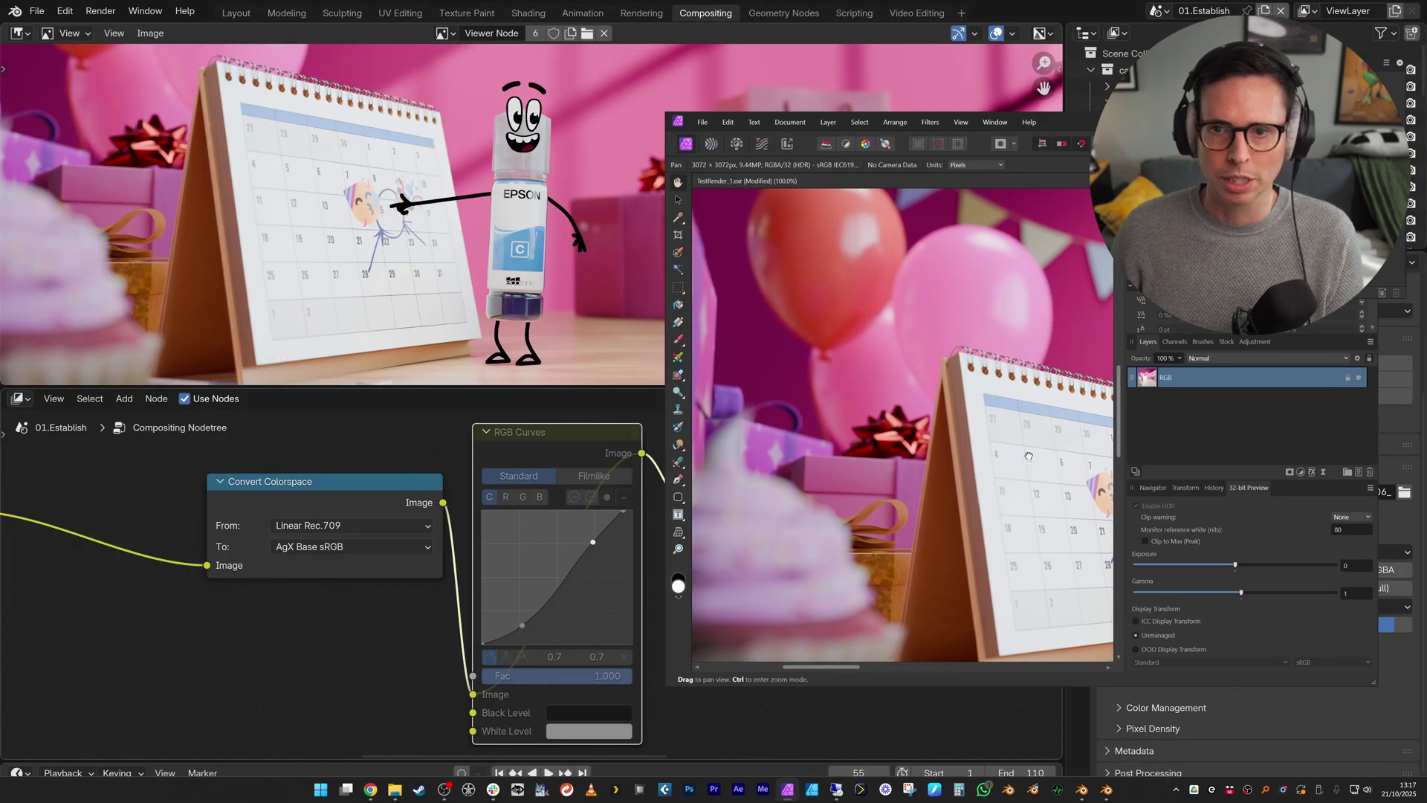
pyautogui.moveTo(862, 639); pyautogui.dragTo(791, 339)
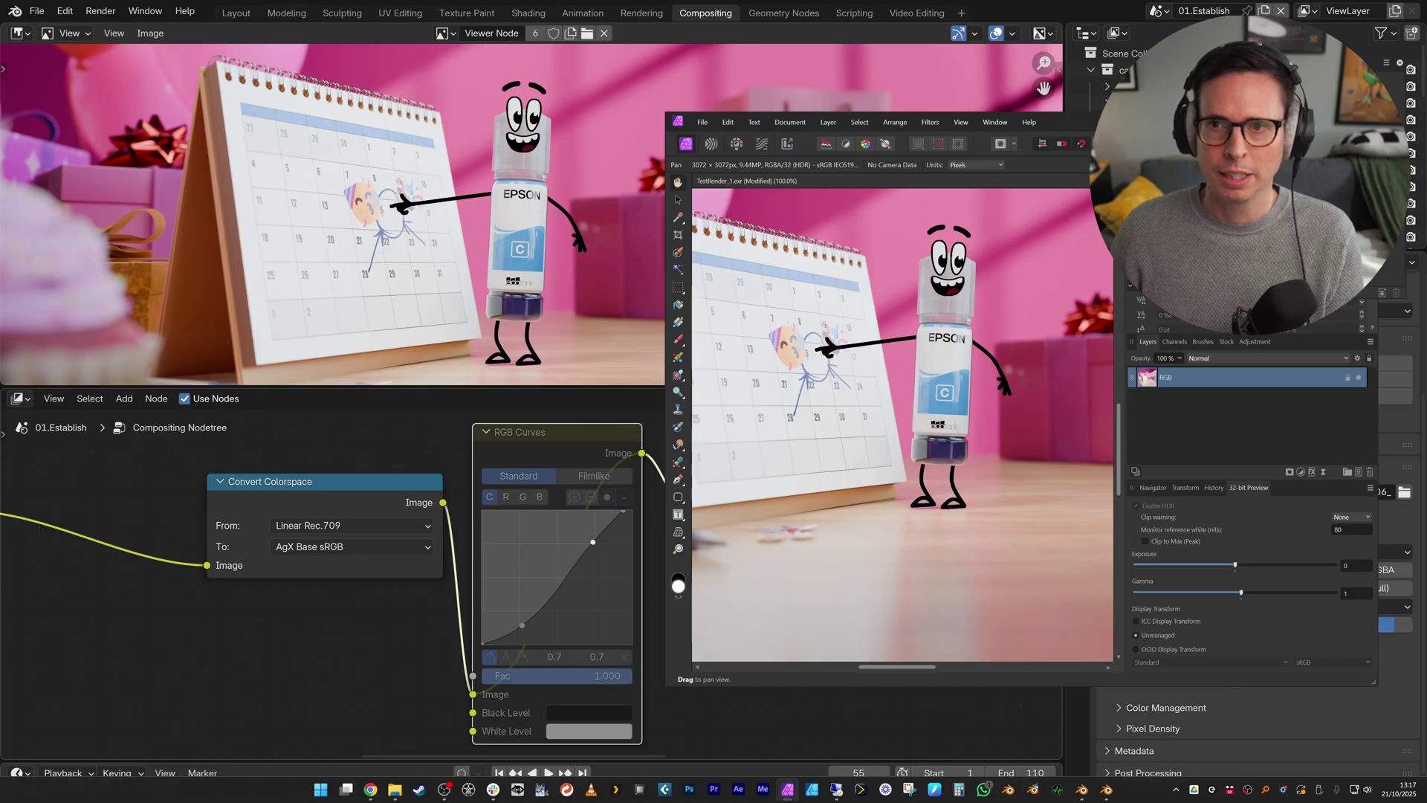
pyautogui.moveTo(1093, 121); pyautogui.dragTo(71, 228)
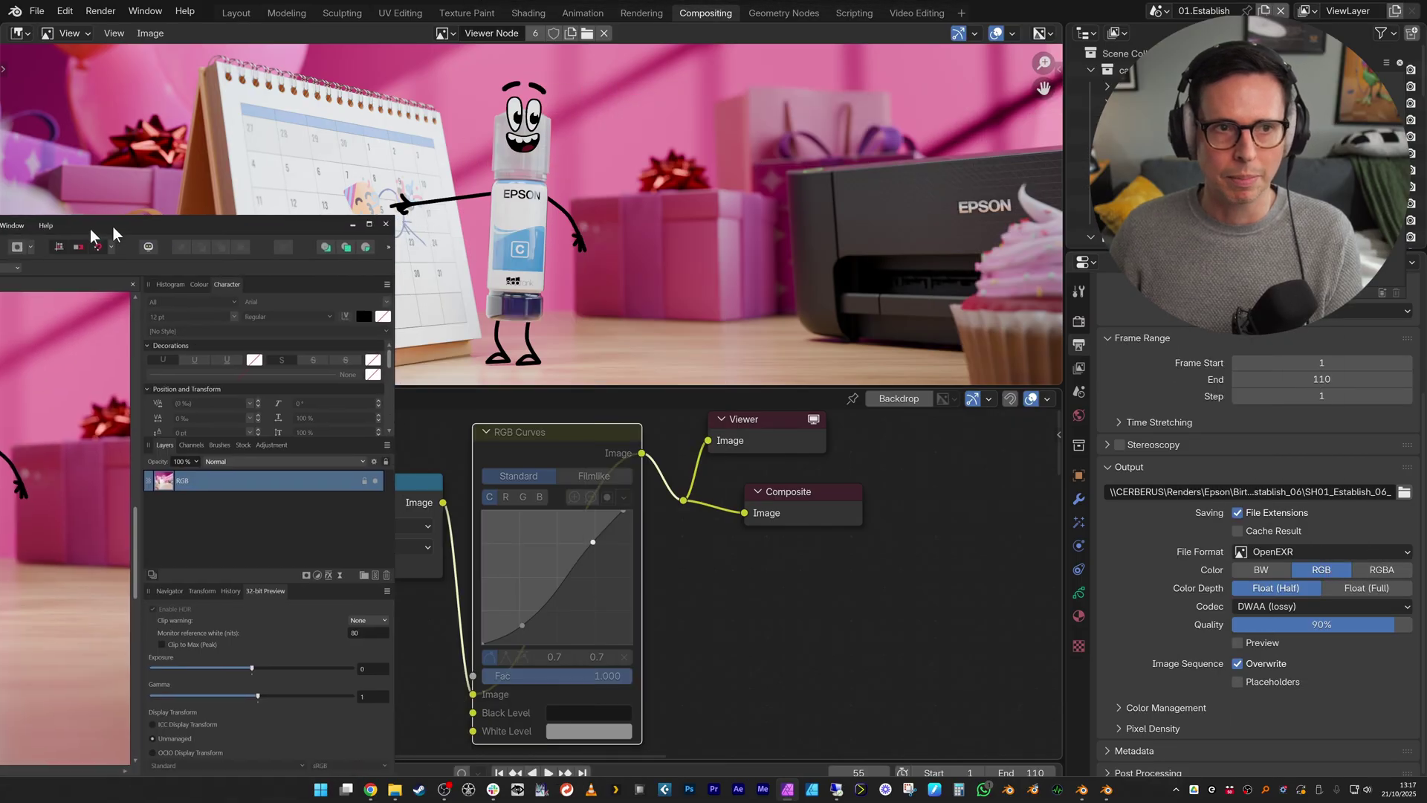
pyautogui.moveTo(113, 232); pyautogui.dragTo(0, 234)
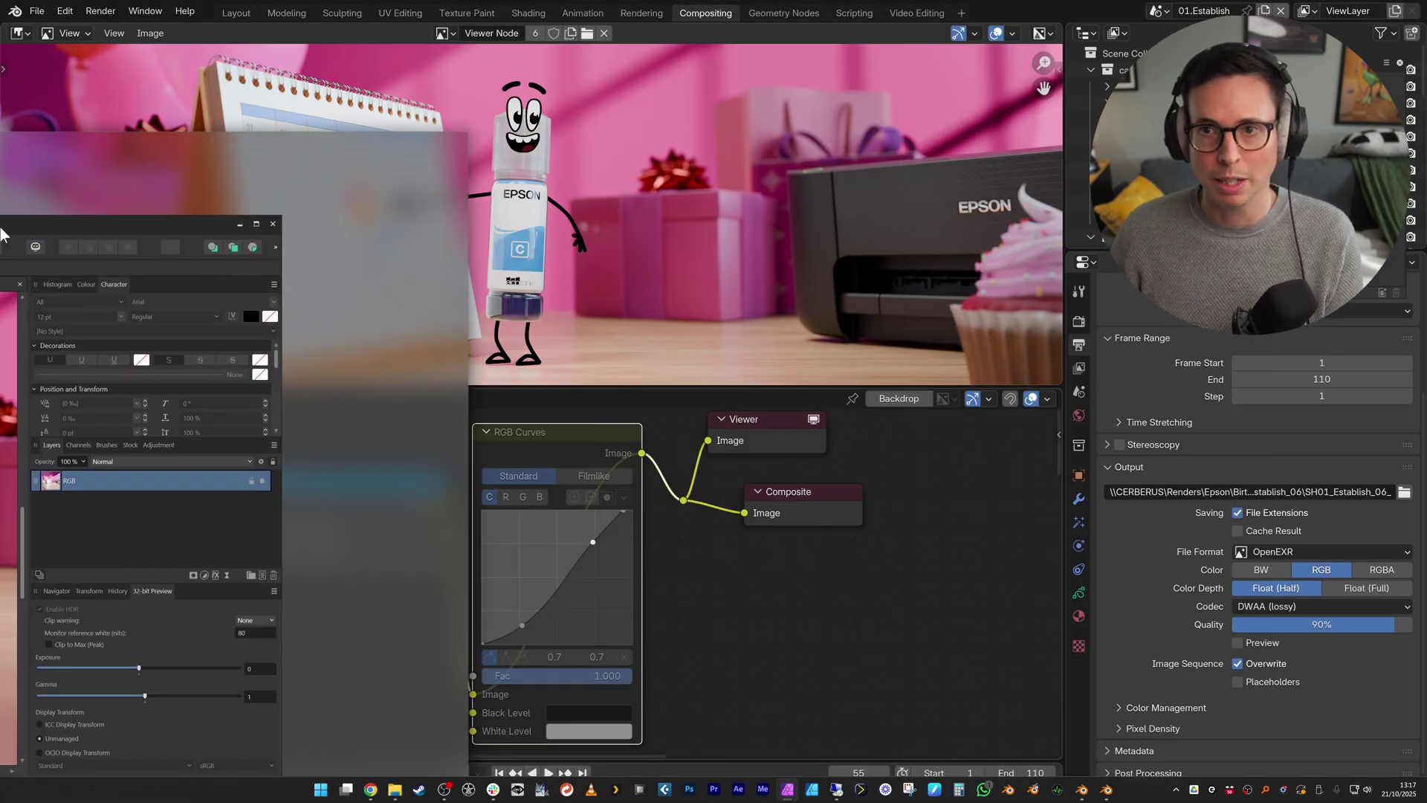
# Unmute Blender's RGB Curves, then add an Affinity Curves adjustment with points near 0.195/0.122 and 0.746/0.756
pyautogui.click(1050, 144)
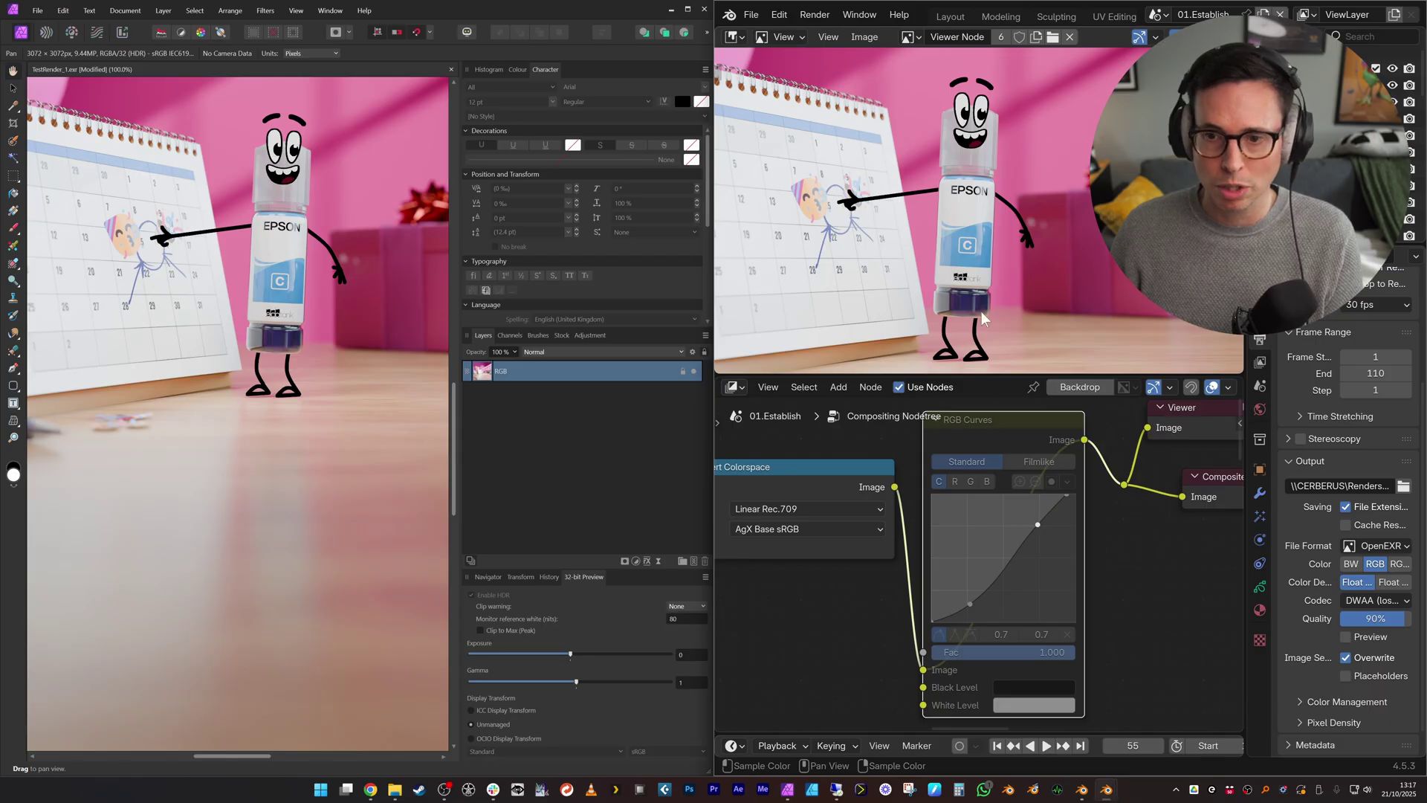
pyautogui.press('m')
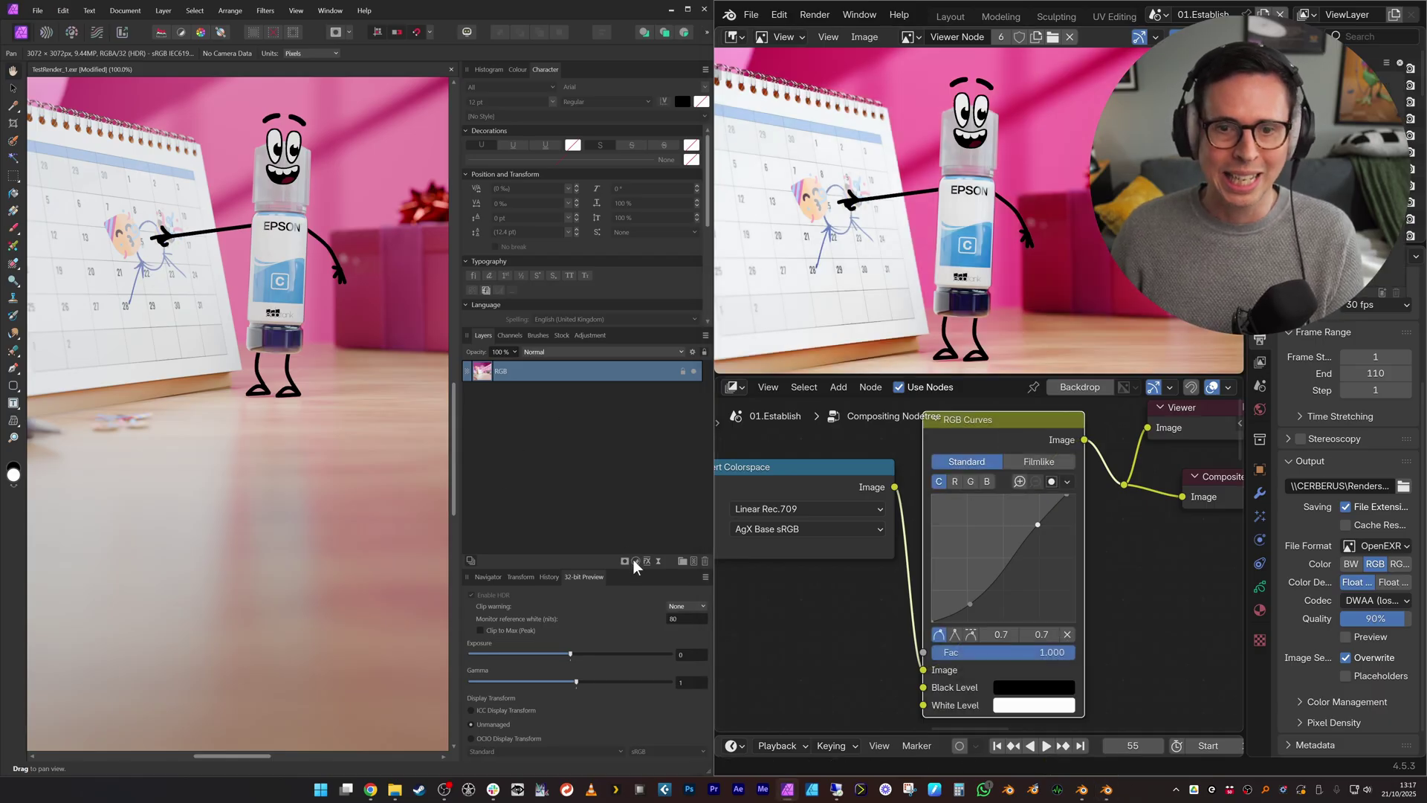
pyautogui.click(637, 563)
pyautogui.click(577, 417)
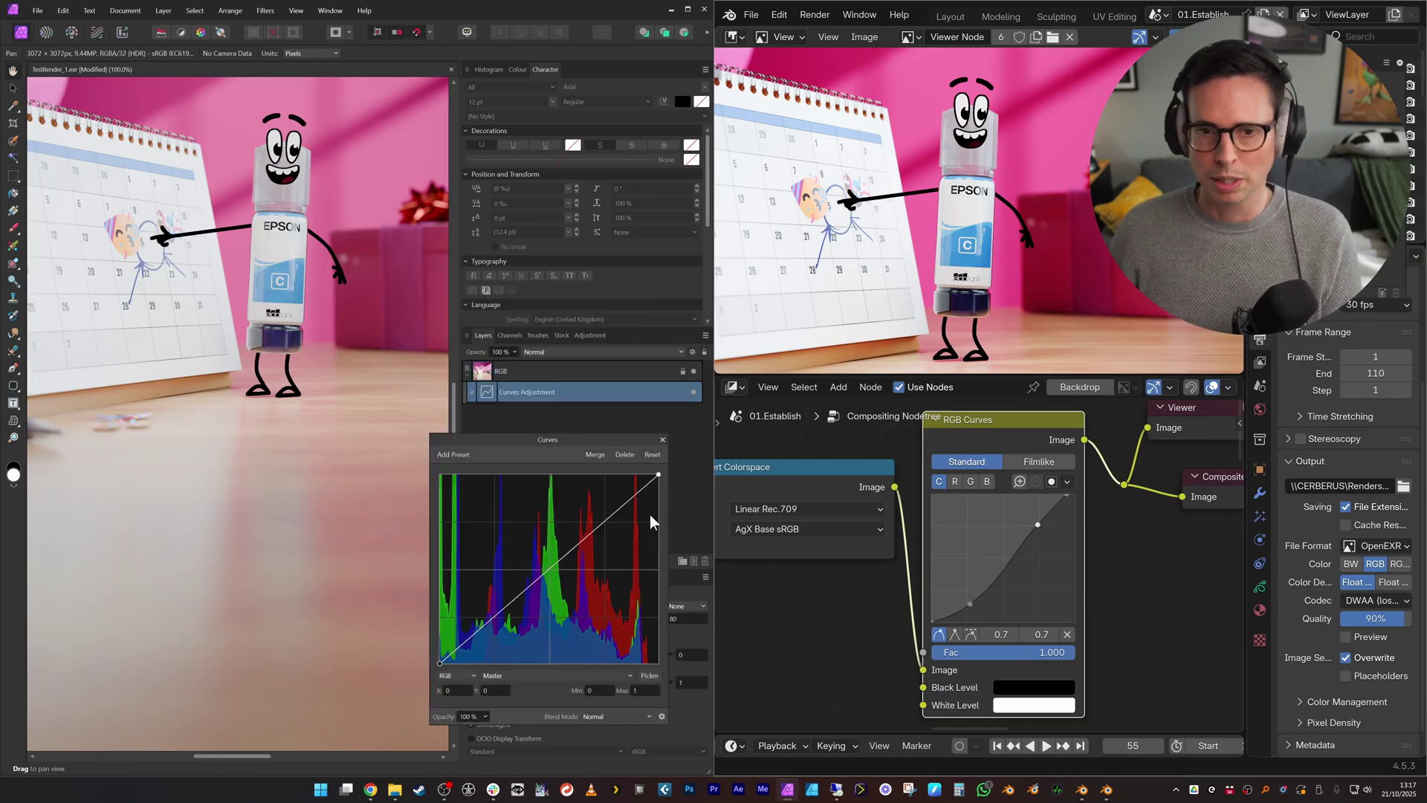
pyautogui.moveTo(657, 474); pyautogui.dragTo(646, 474)
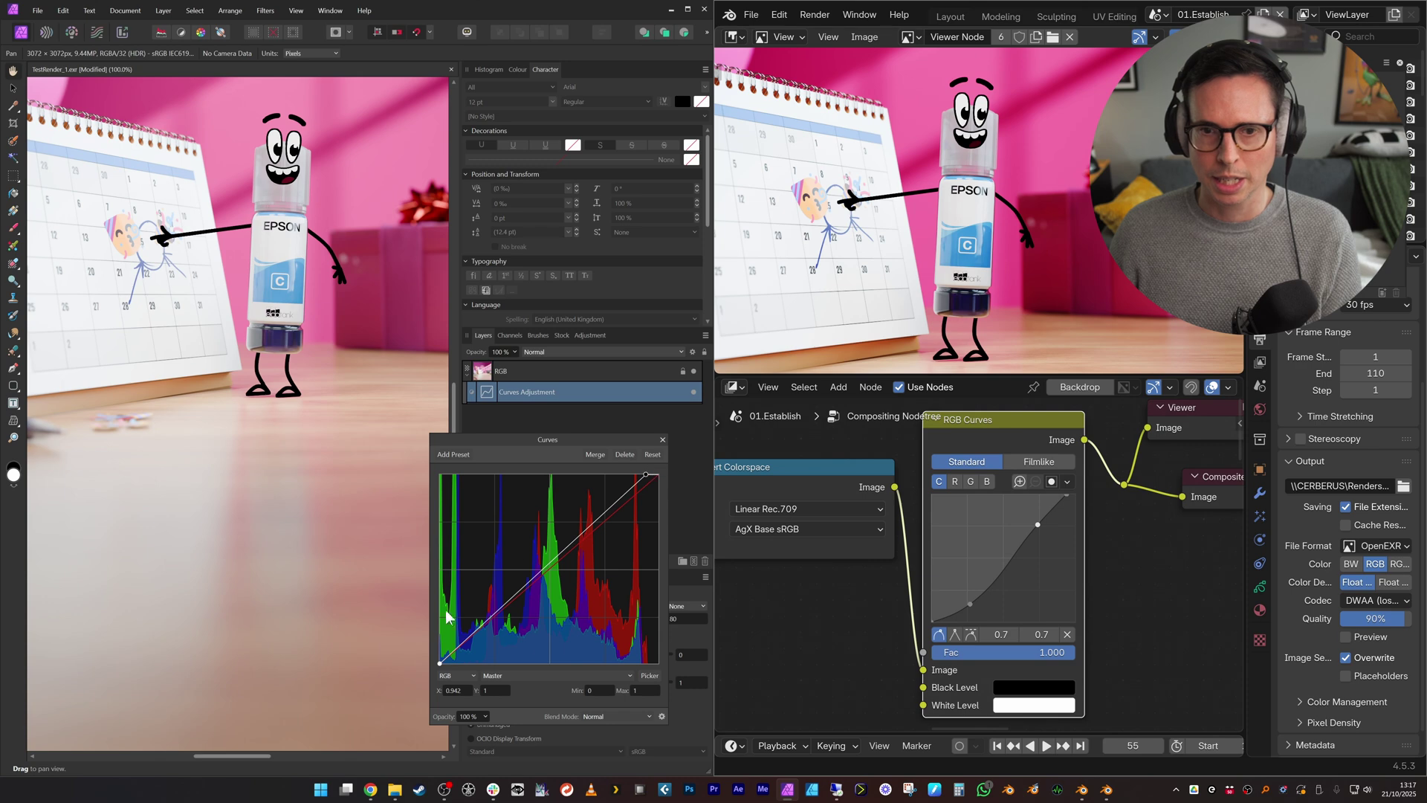
pyautogui.moveTo(489, 617); pyautogui.dragTo(483, 640)
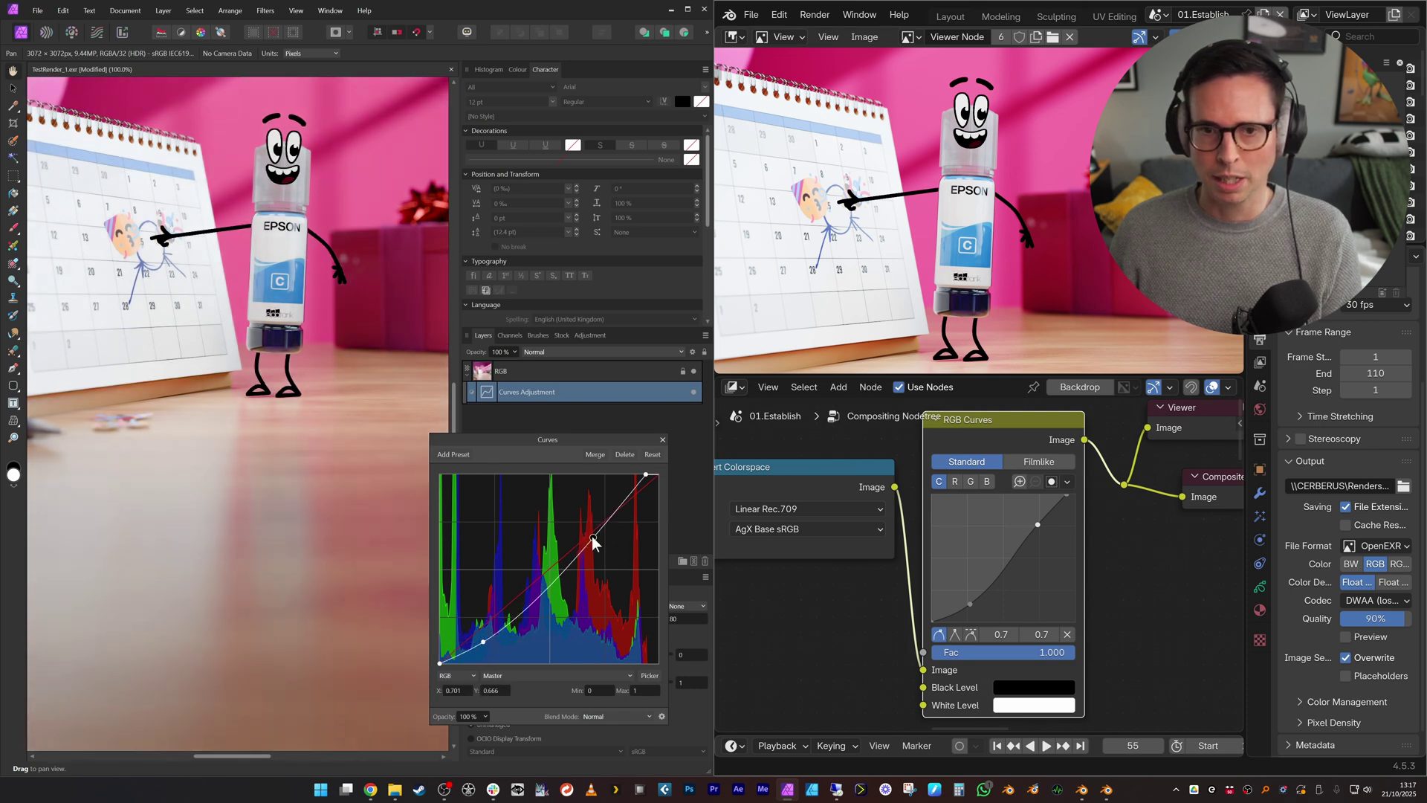
pyautogui.moveTo(592, 537)
pyautogui.mouseDown()
pyautogui.moveTo(586, 522)
pyautogui.moveTo(602, 519)
pyautogui.mouseUp()
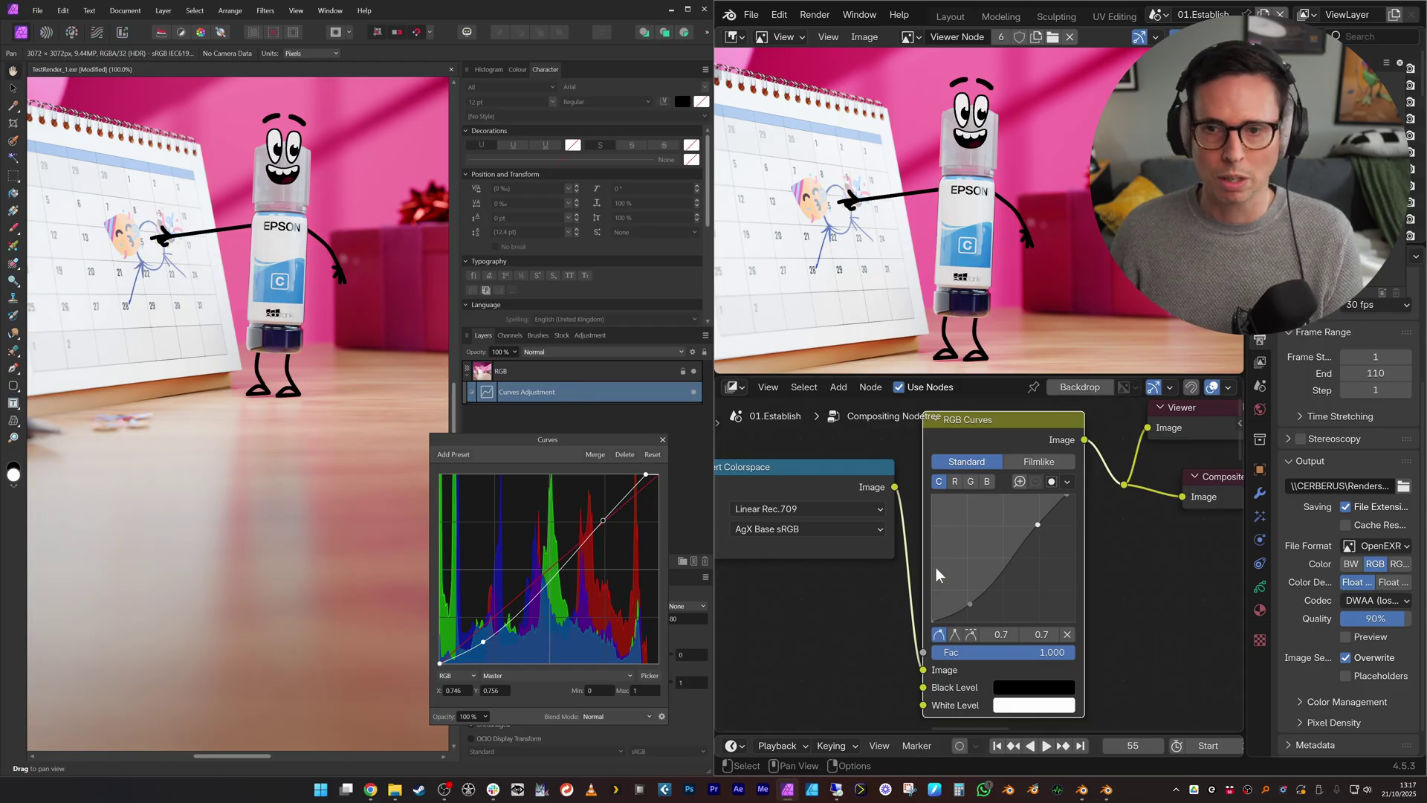
# Zoom out the node editor so every compositor node is visible
pyautogui.scroll(-2, 814, 594)
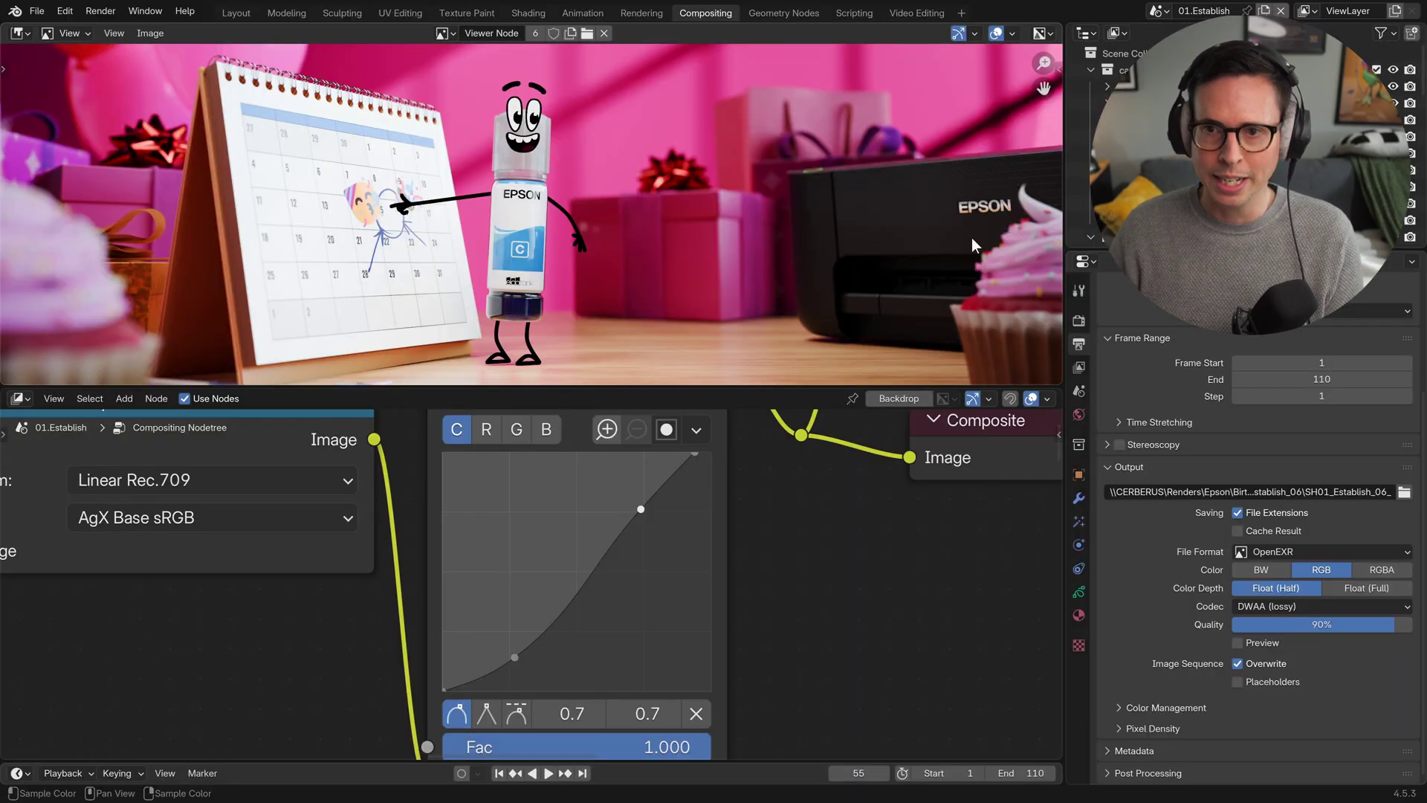
pyautogui.scroll(-3, 796, 556)
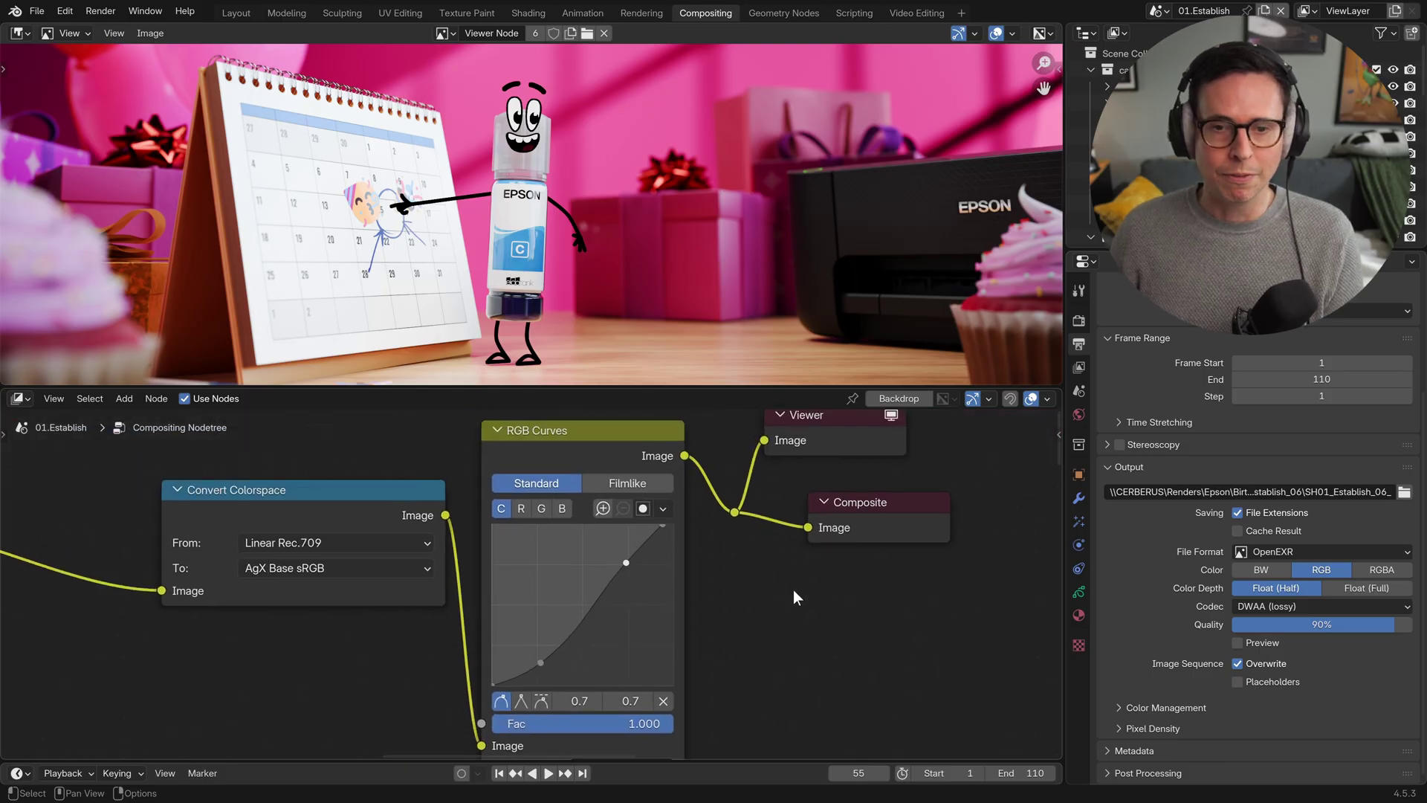